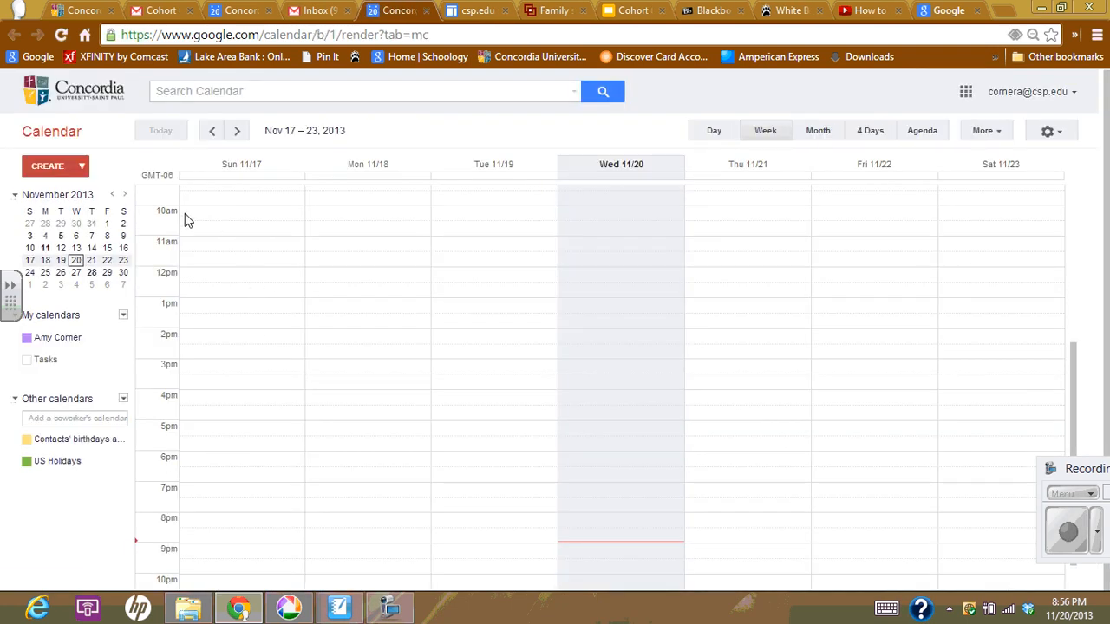
Step: Preview the calendar in the Day, Week, Month and 4 Days views
click(714, 131)
click(766, 133)
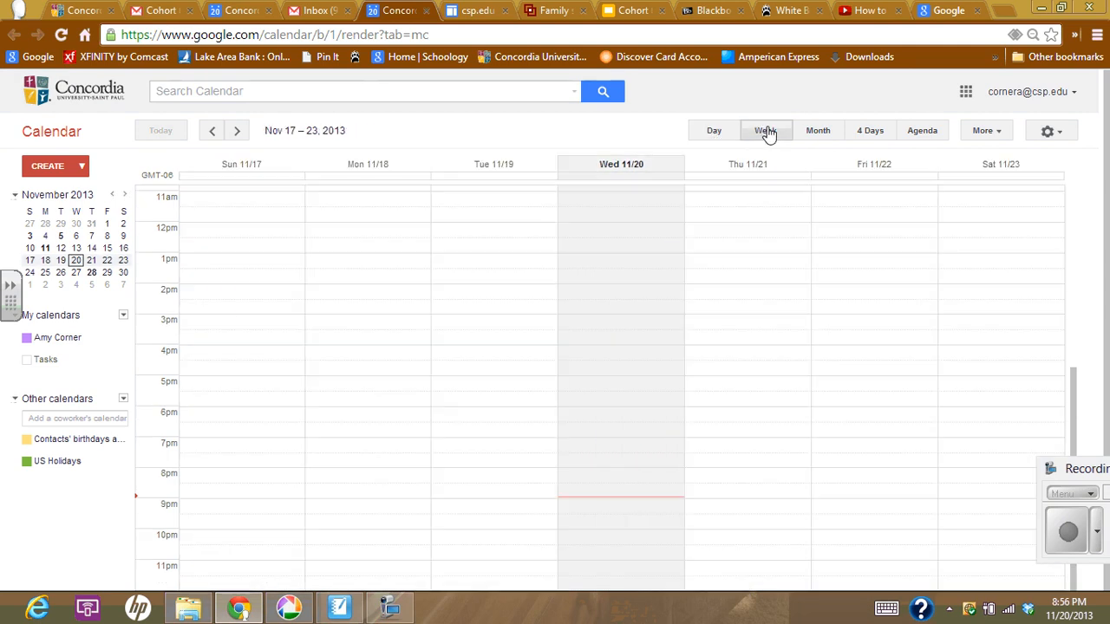
click(820, 133)
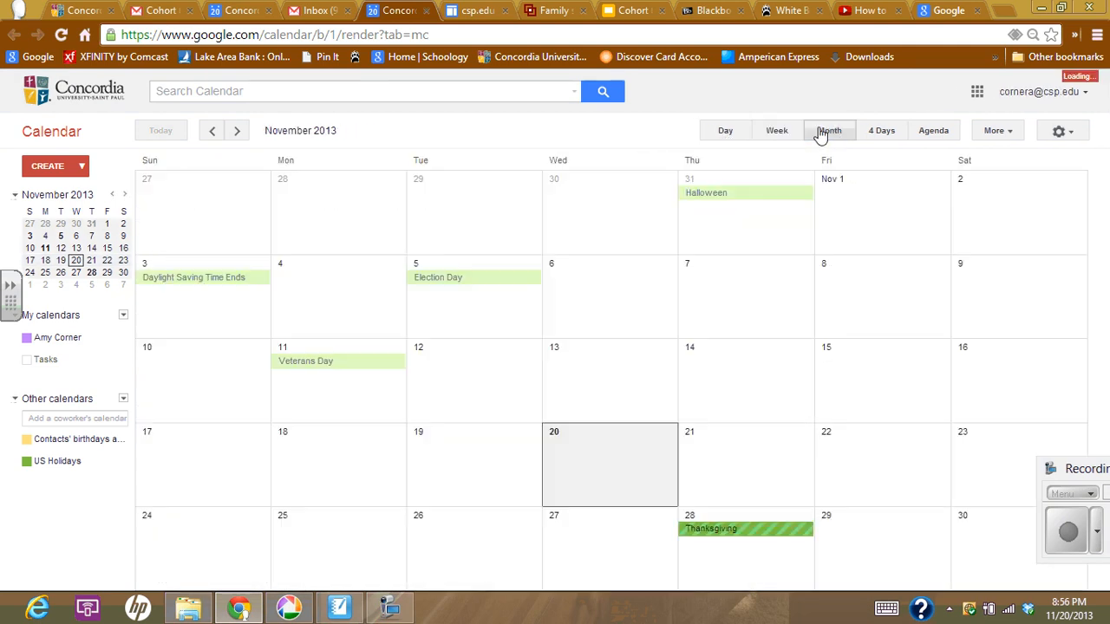
click(885, 132)
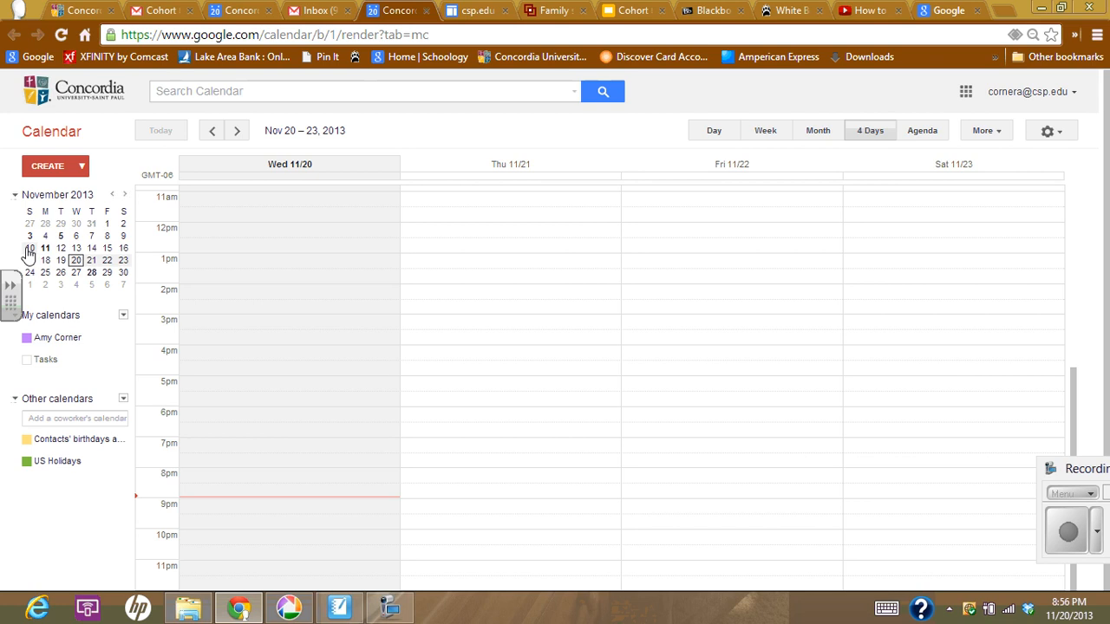
Step: View November 10 and 11 from the mini calendar, and display the two-week range November 10–23, 2013
click(29, 249)
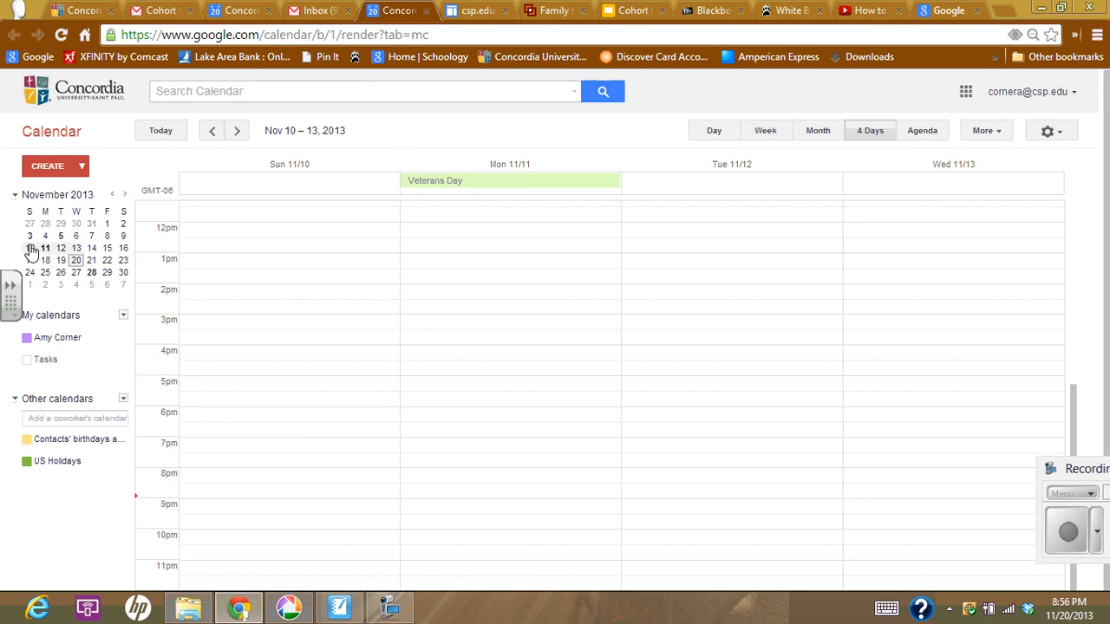
mouse_move(31, 249)
mouse_down()
mouse_move(57, 253)
mouse_move(30, 249)
mouse_up()
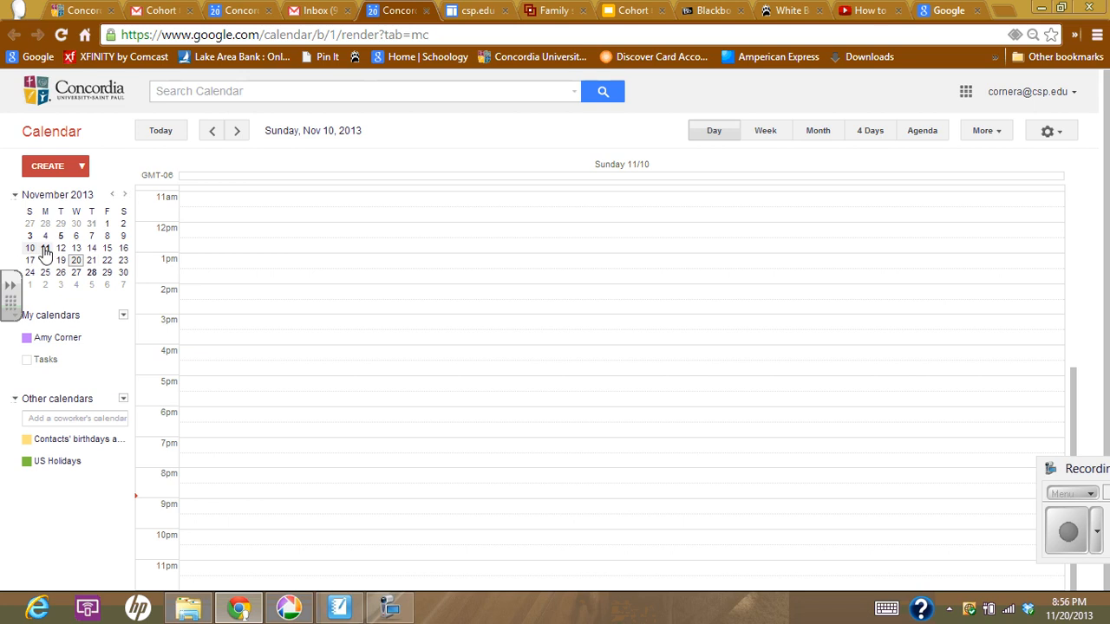
click(44, 250)
drag(30, 250, 106, 269)
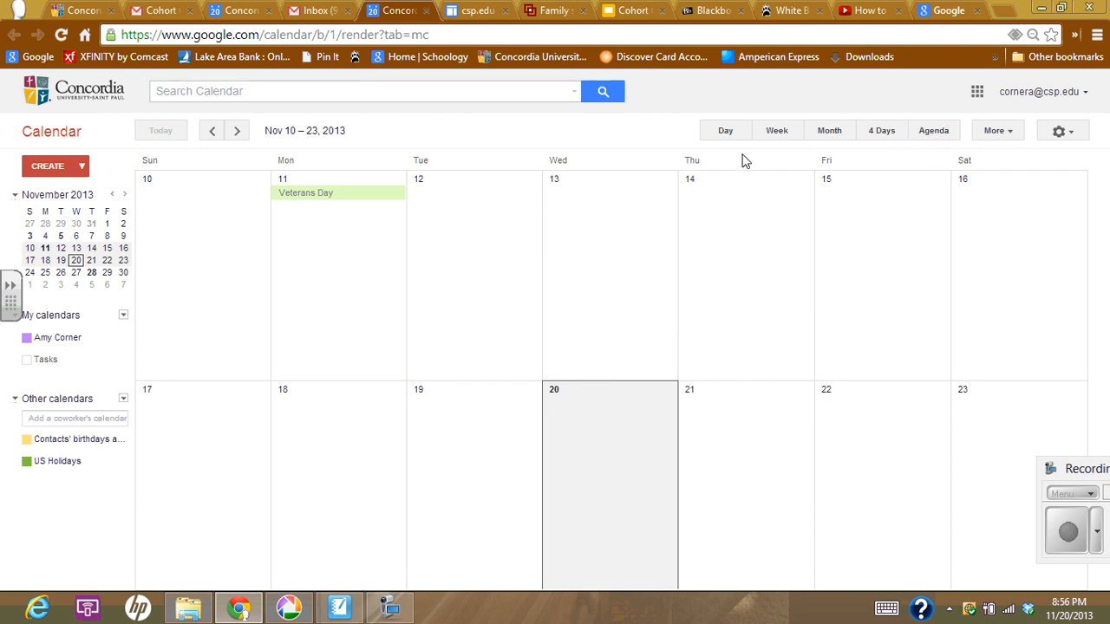
Step: Quick-add an event called "meeting" for Wednesday at 4 pm
click(82, 167)
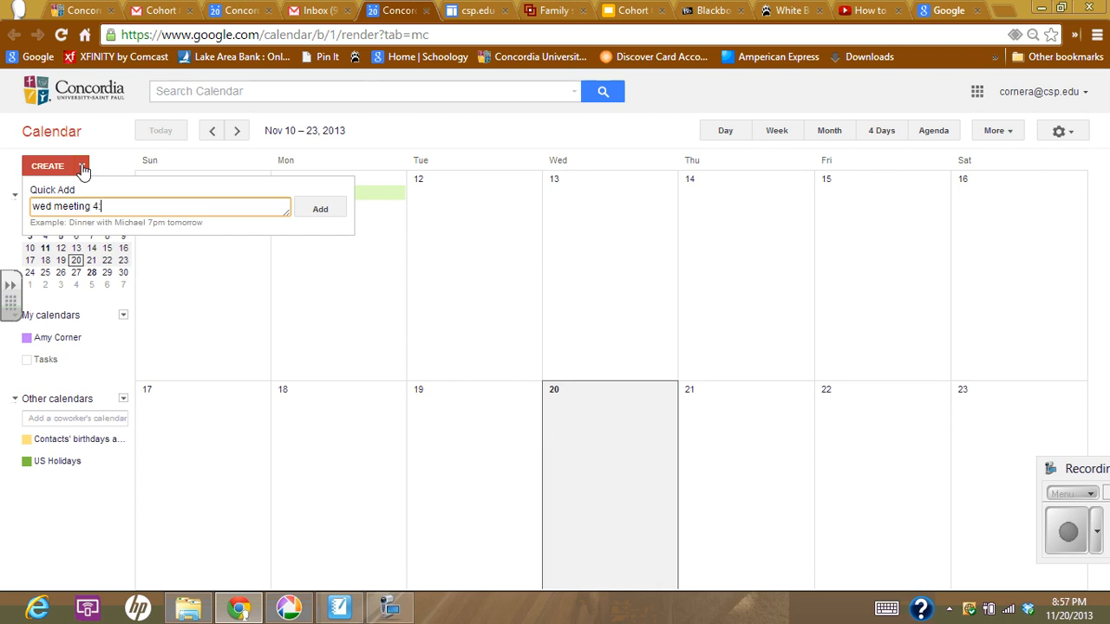
key(Return)
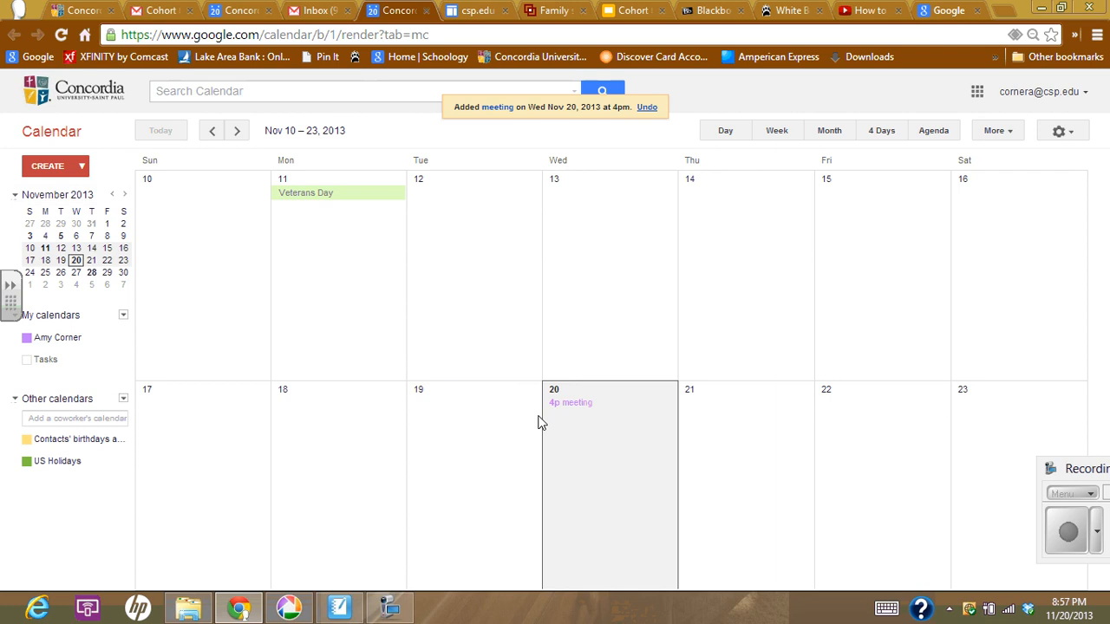
Step: Open the Wednesday meeting for editing and set its end time to 5:30pm
click(569, 408)
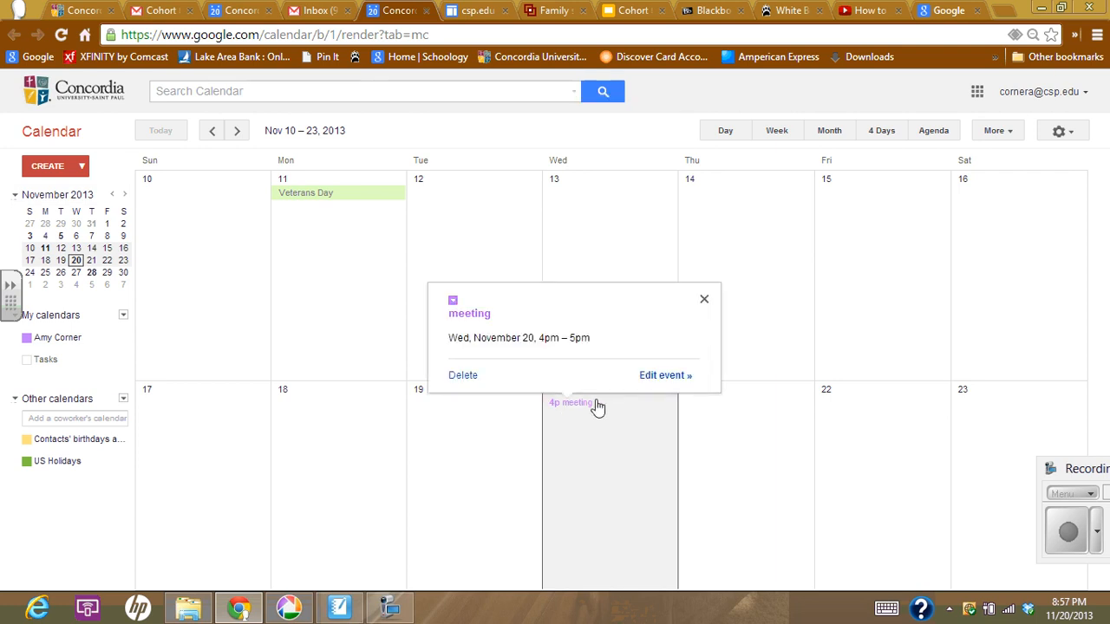
click(665, 375)
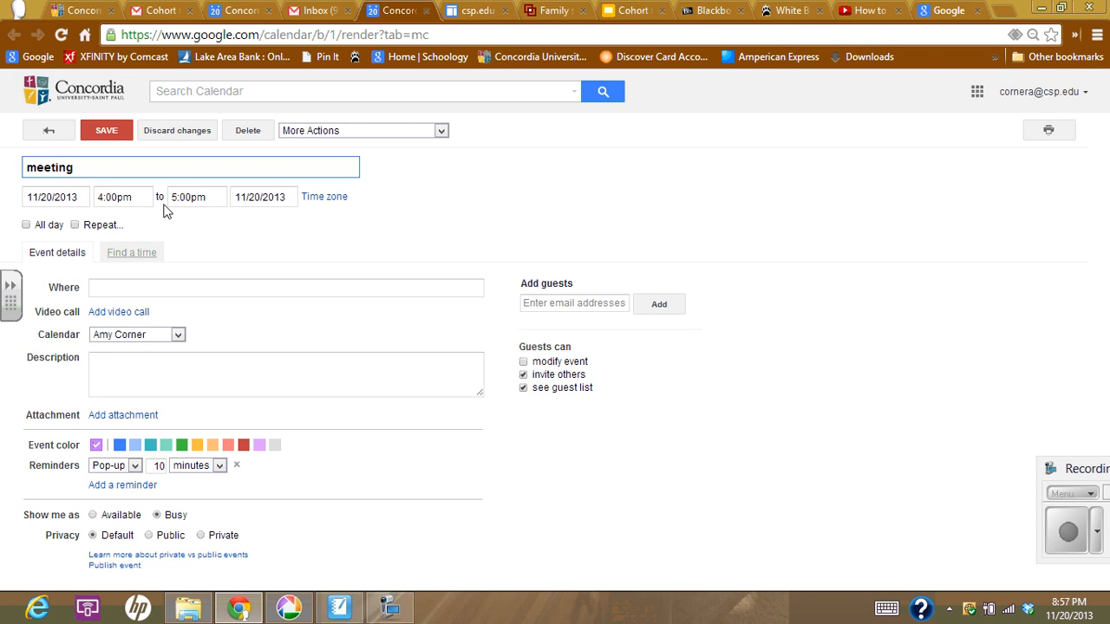
click(190, 197)
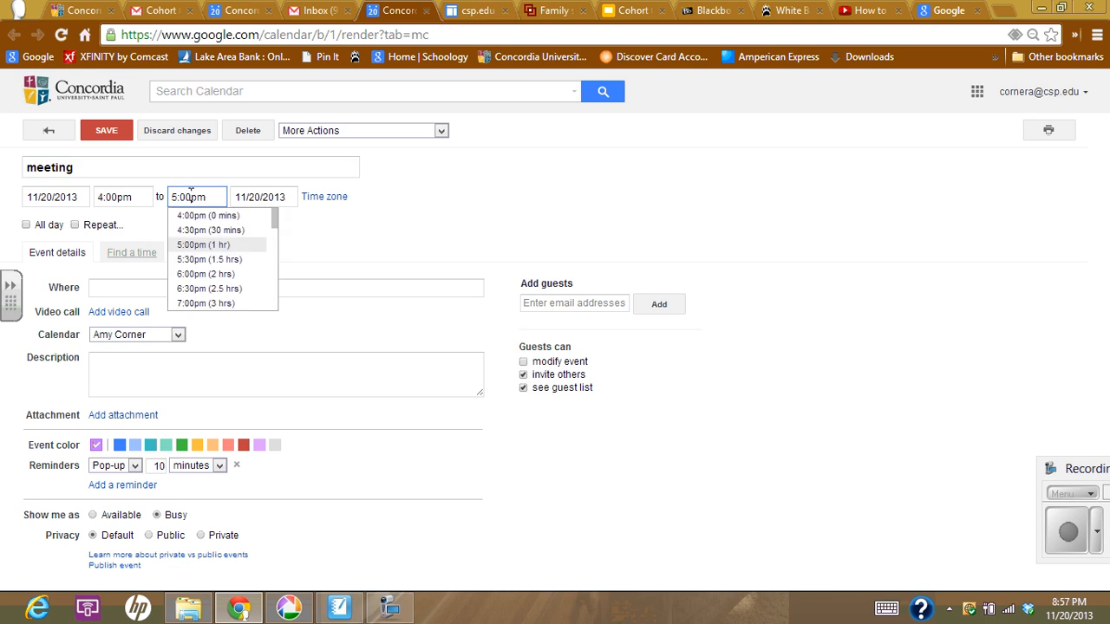
click(190, 194)
key(BackSpace)
key(BackSpace)
text(3)
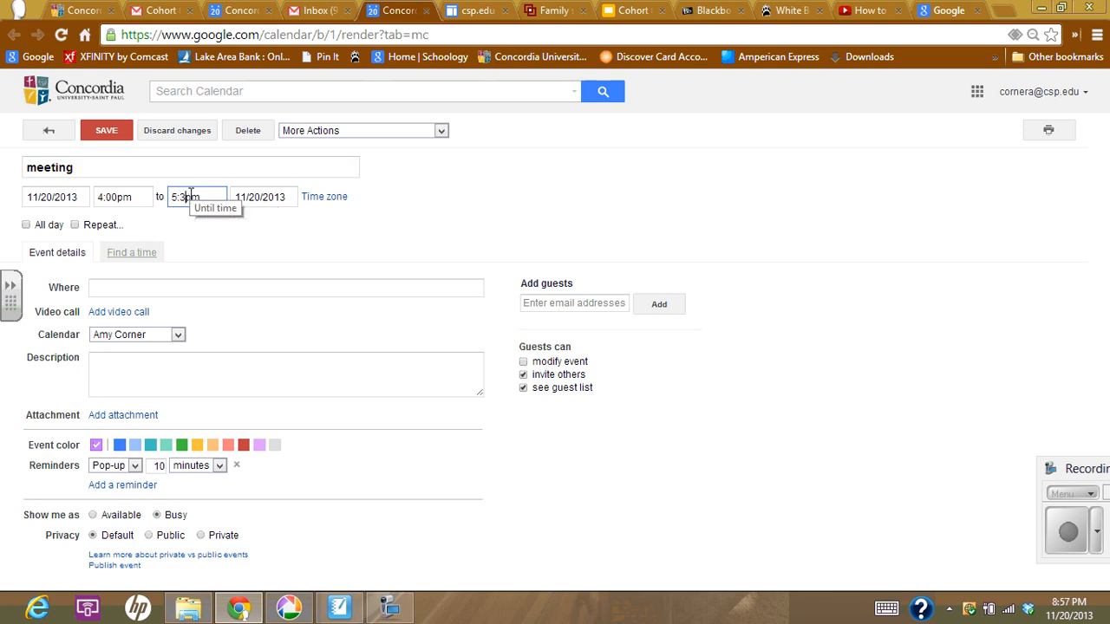
text(0)
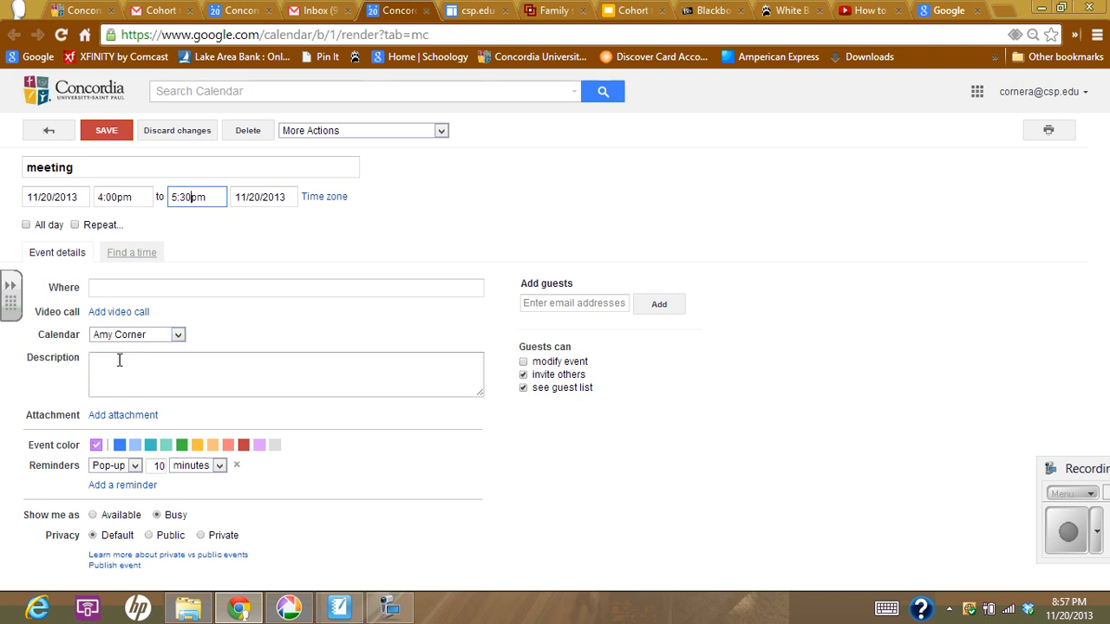
Step: Search the guest suggestions by name and add a coworker as a guest of the meeting
click(609, 307)
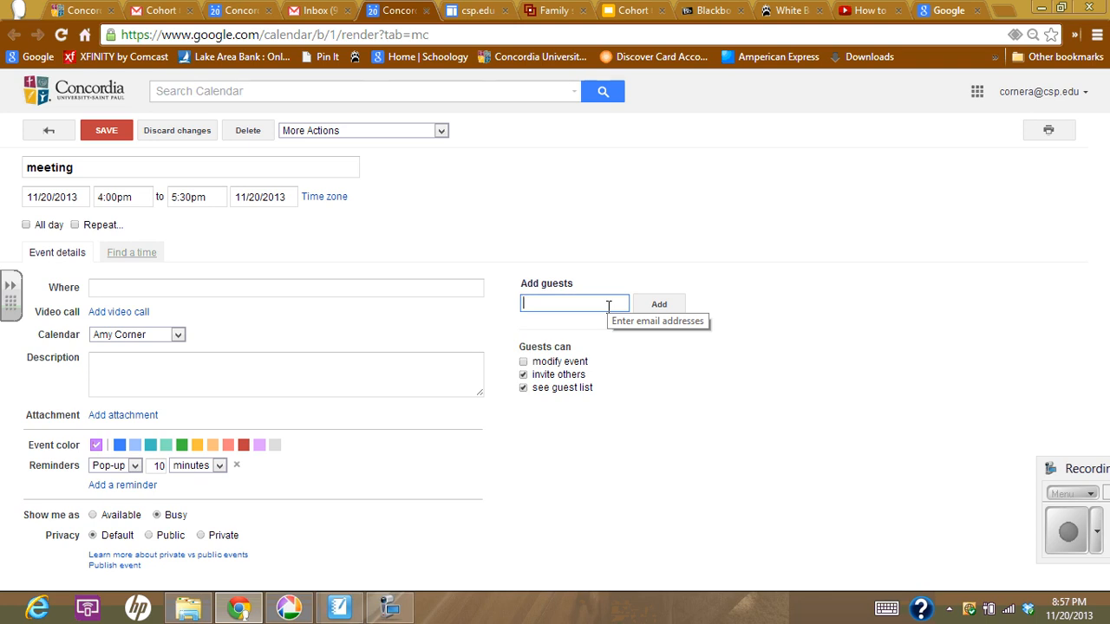
text(nick)
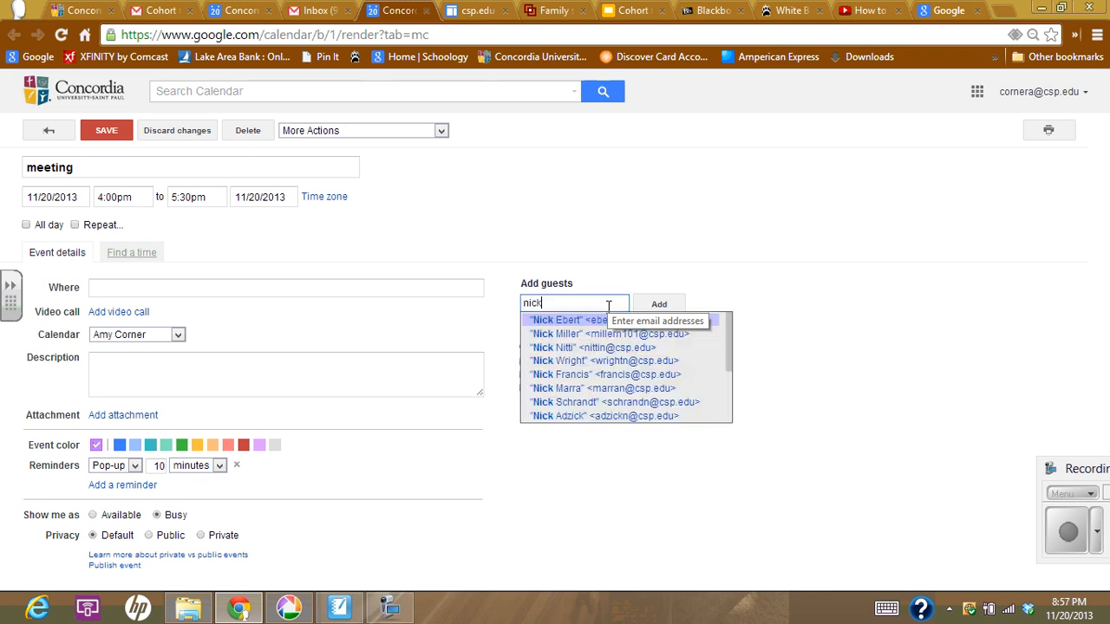
key(BackSpace)
key(BackSpace)
key(BackSpace)
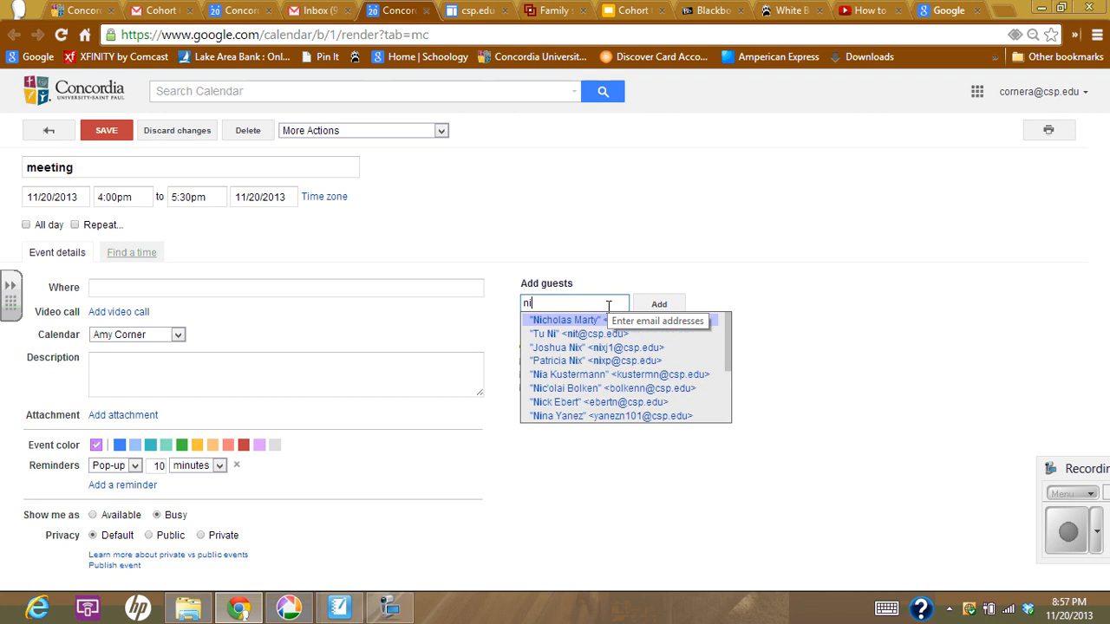
text(m)
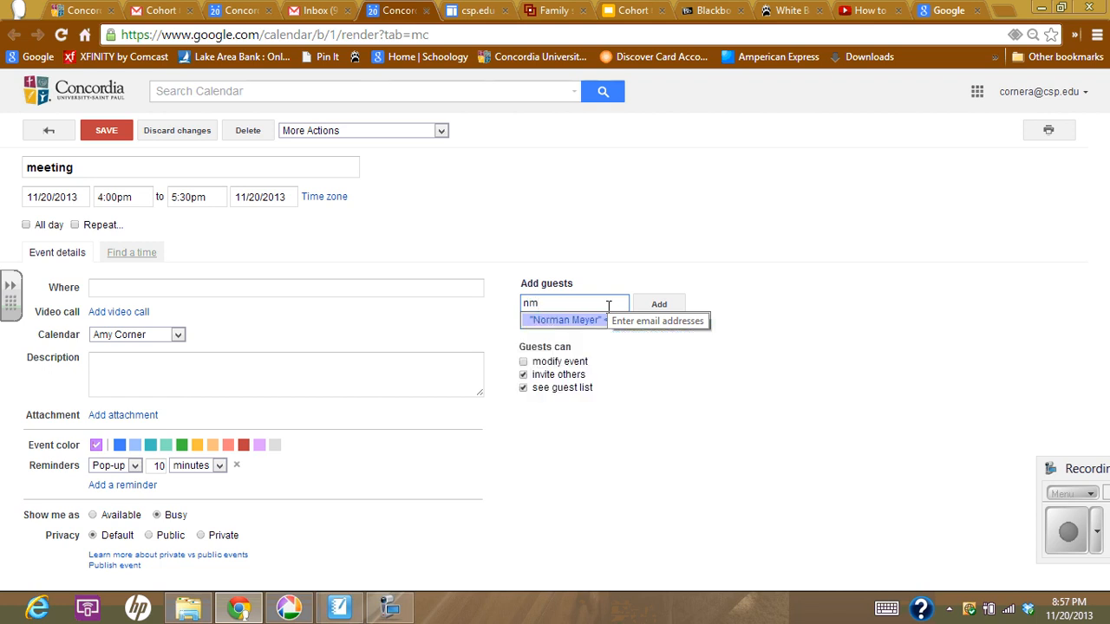
key(BackSpace)
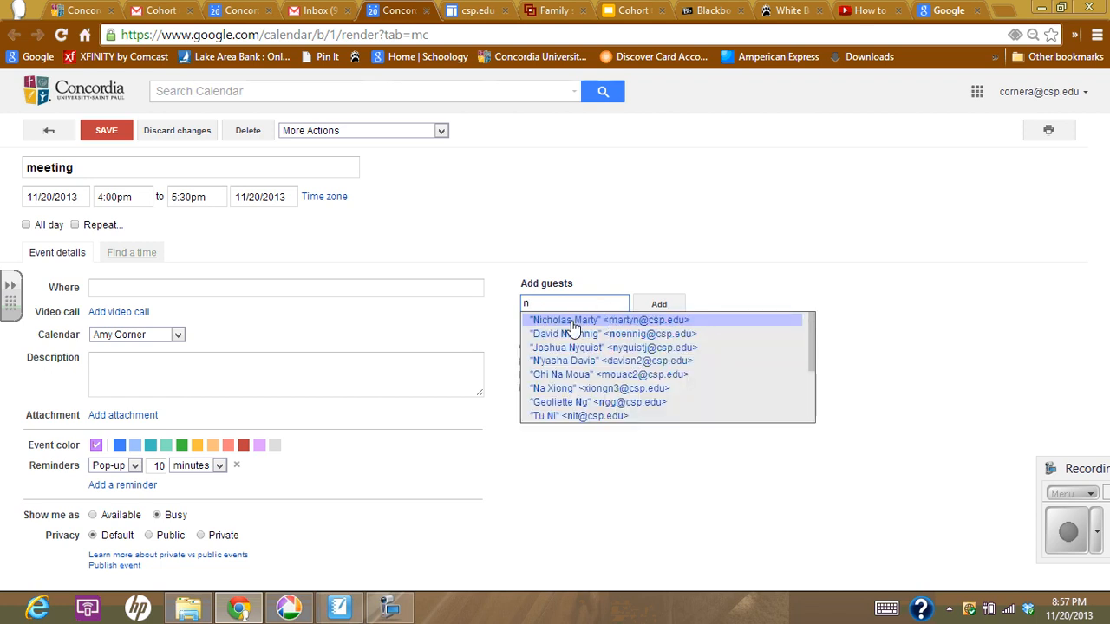
click(575, 321)
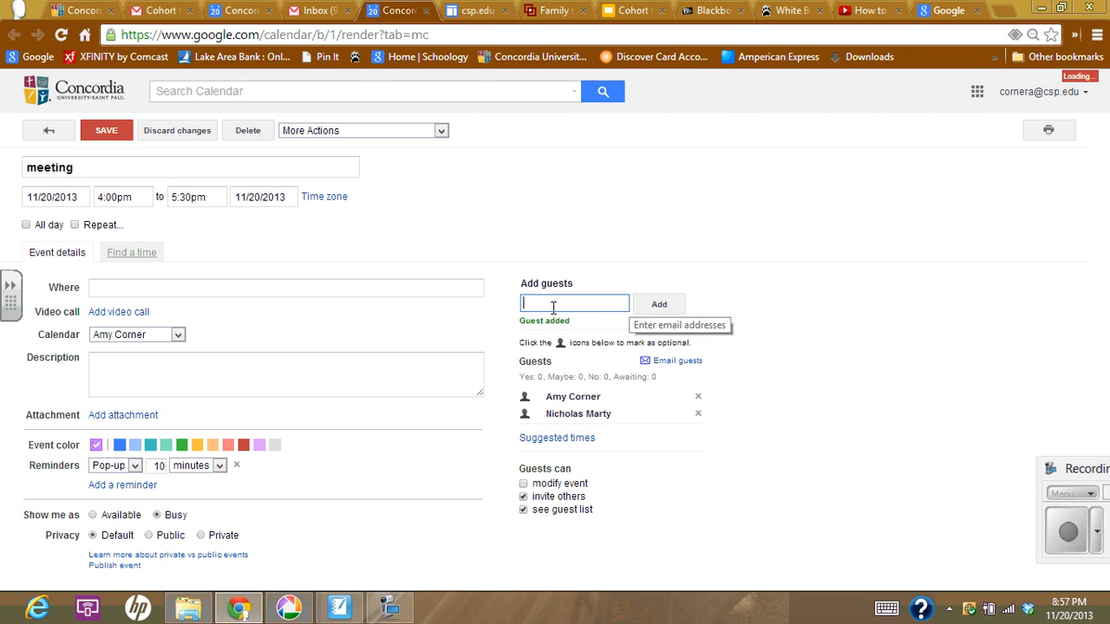
Step: Try to add the same coworker to the meeting's guests a second time
text(n)
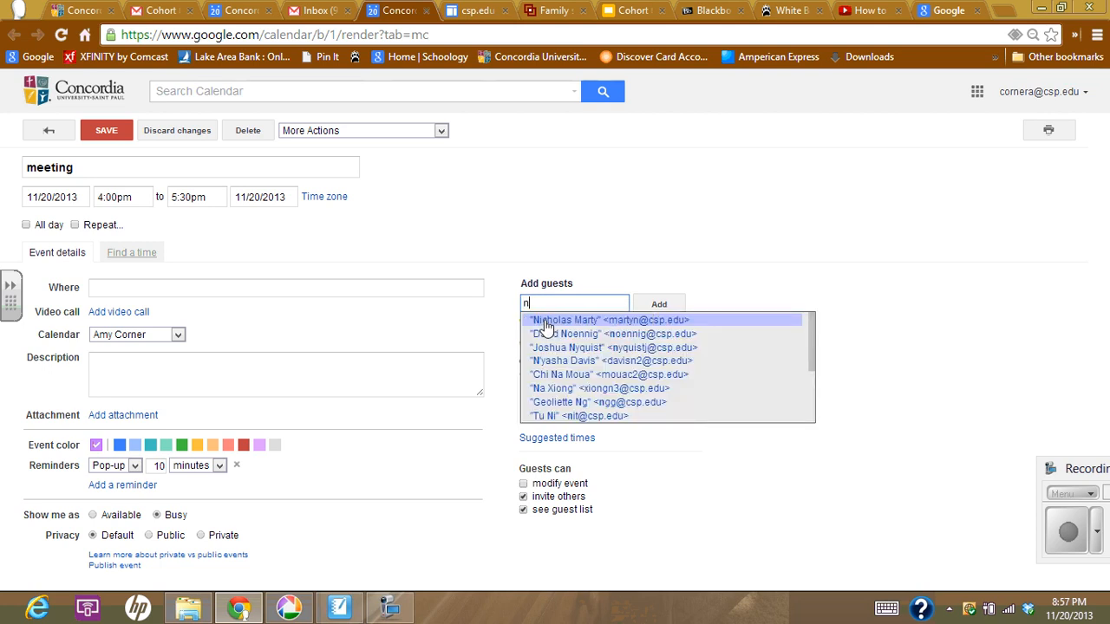
click(547, 321)
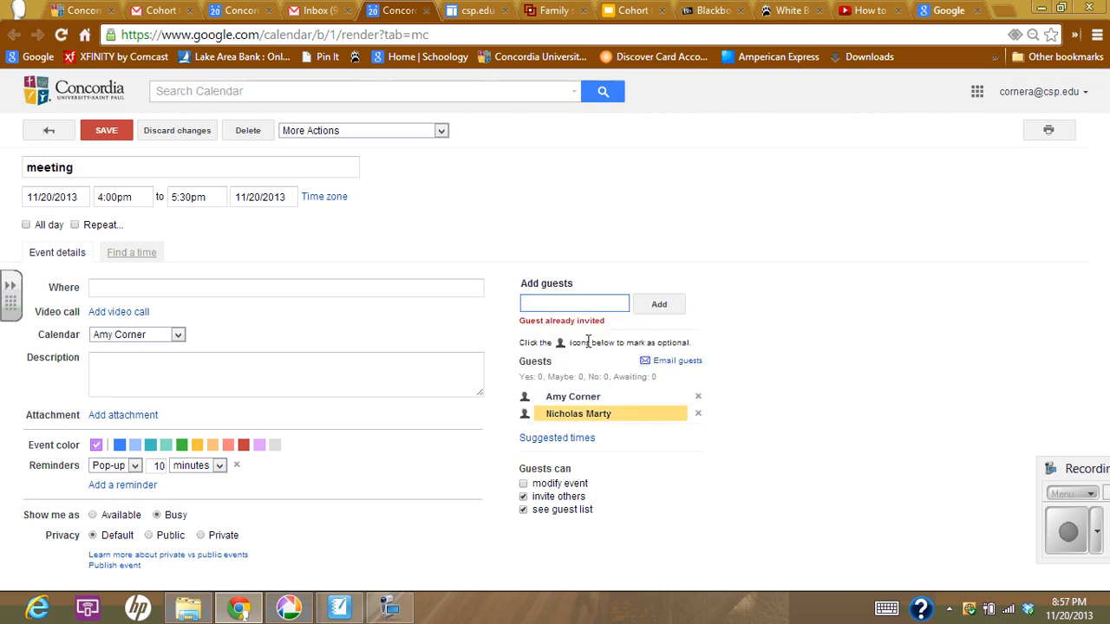
click(660, 305)
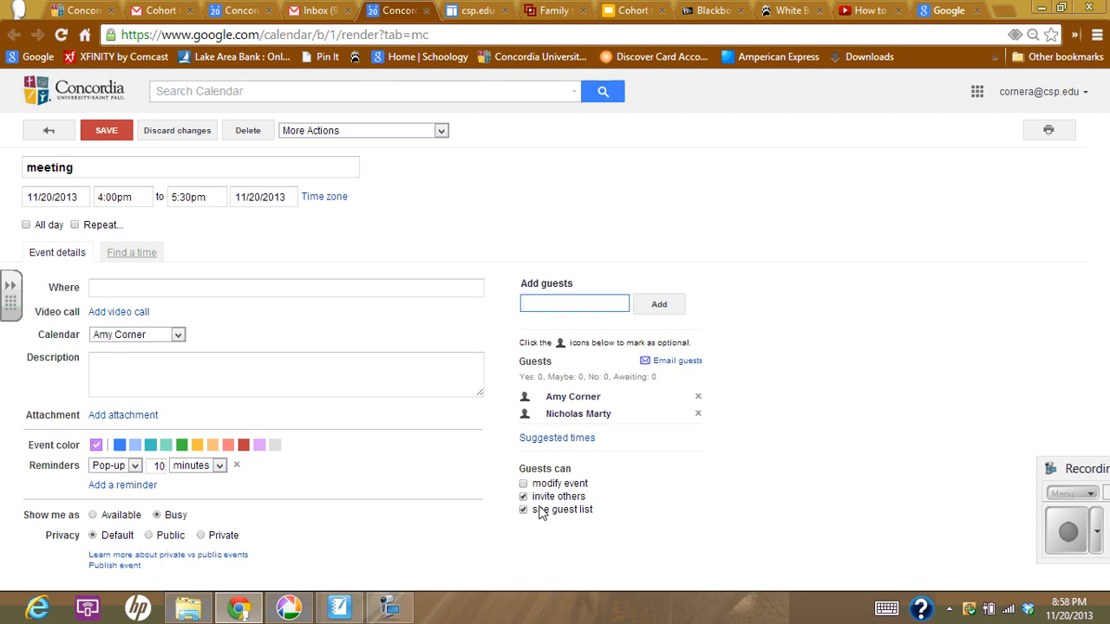
Step: Save the meeting with invitations sent to its guests, and display the calendar in Agenda view
click(97, 134)
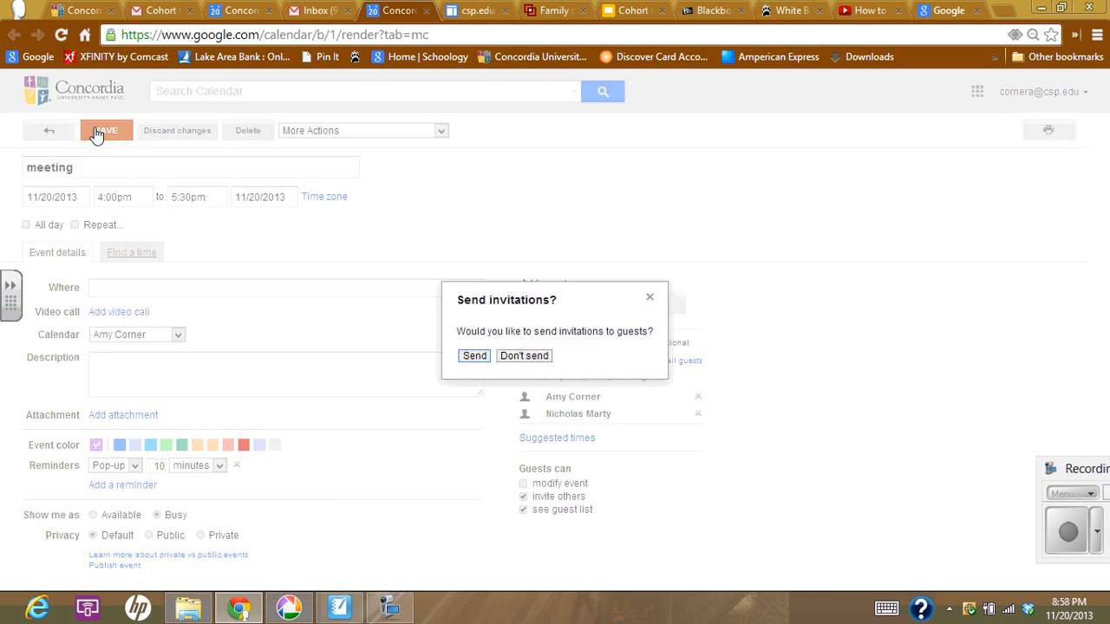
click(473, 357)
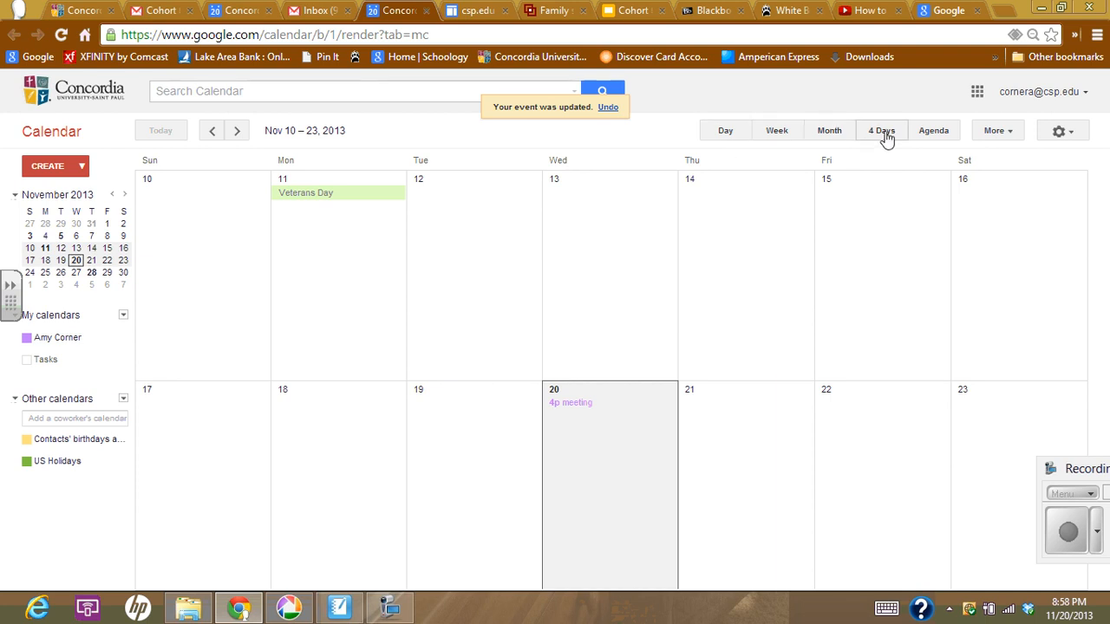
click(936, 137)
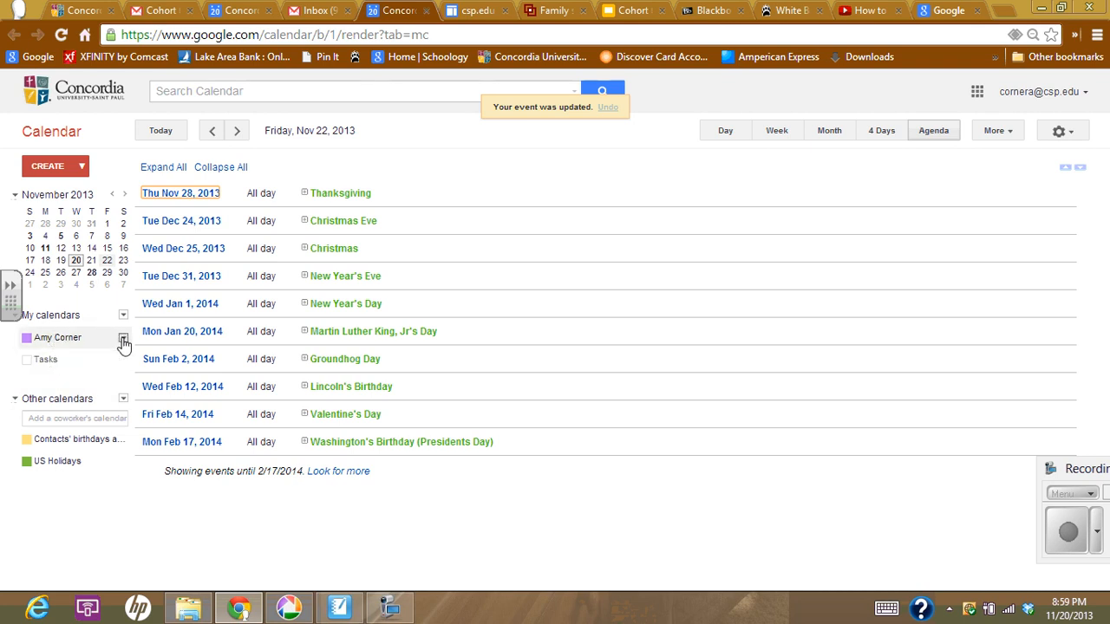
Step: Enable the daily agenda email in the personal calendar's reminders and notifications, and save the settings
click(123, 340)
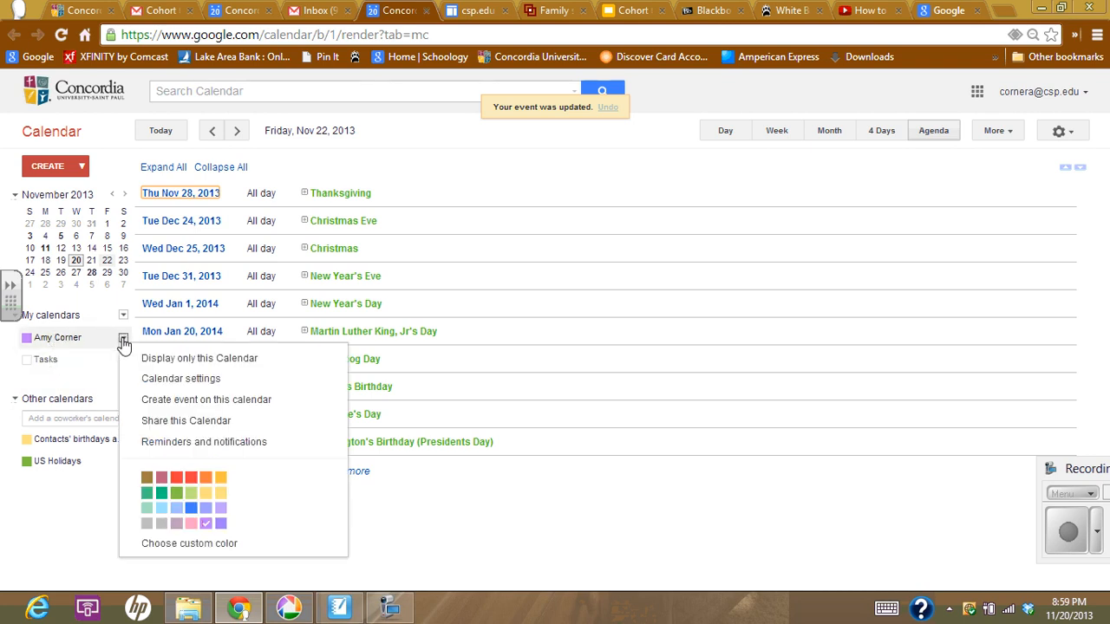
click(213, 447)
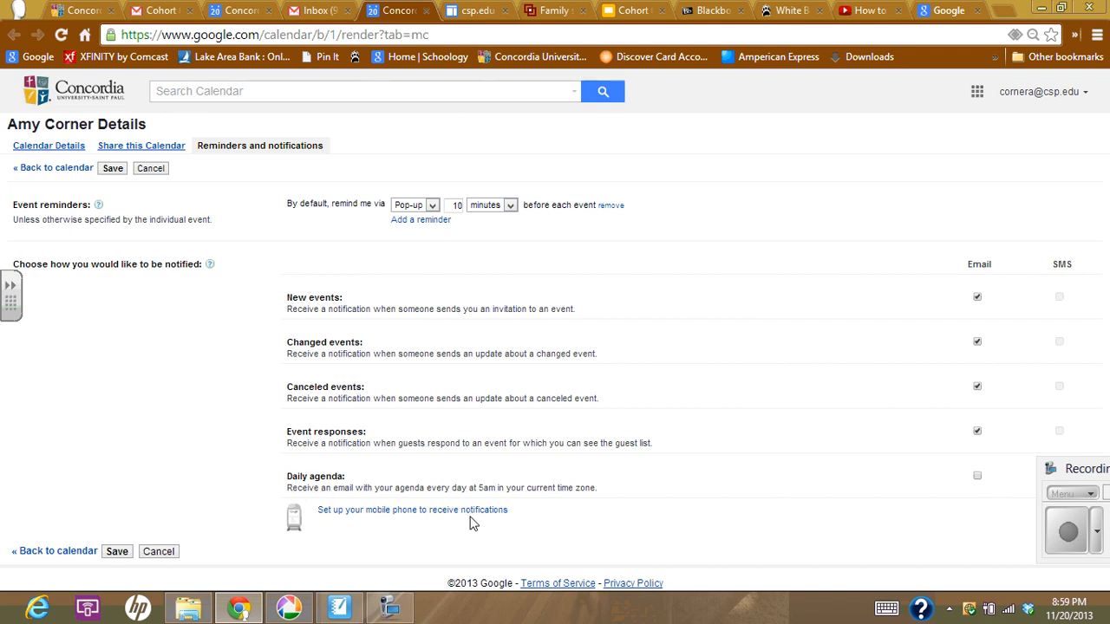
click(977, 477)
click(112, 169)
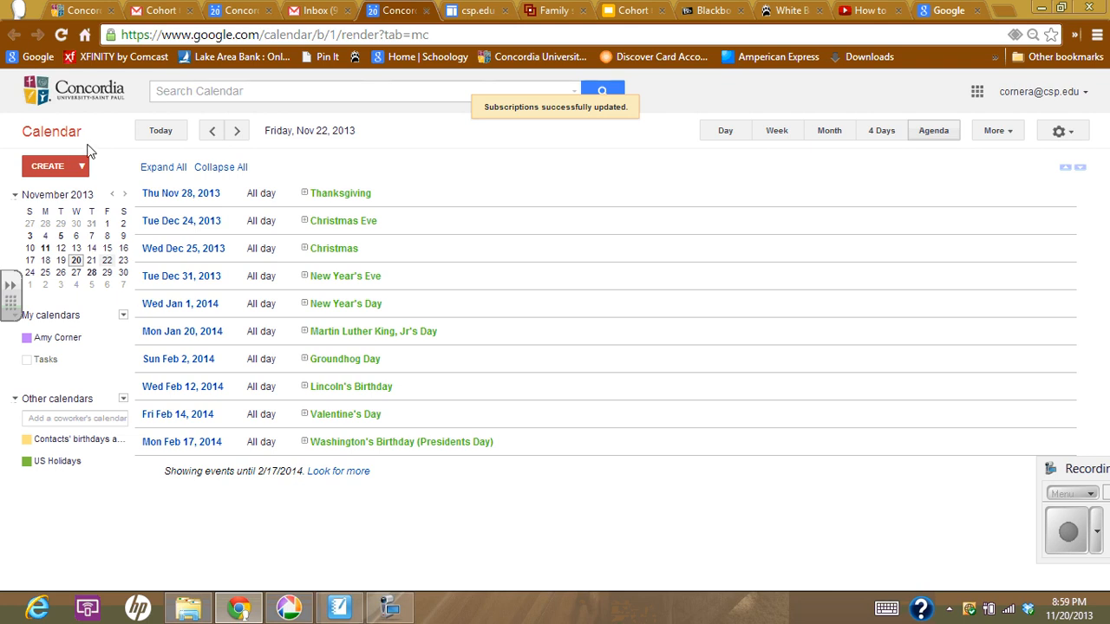
Step: Disable the personal calendar's email notifications for new, changed and canceled events and event responses, and save the settings
click(122, 339)
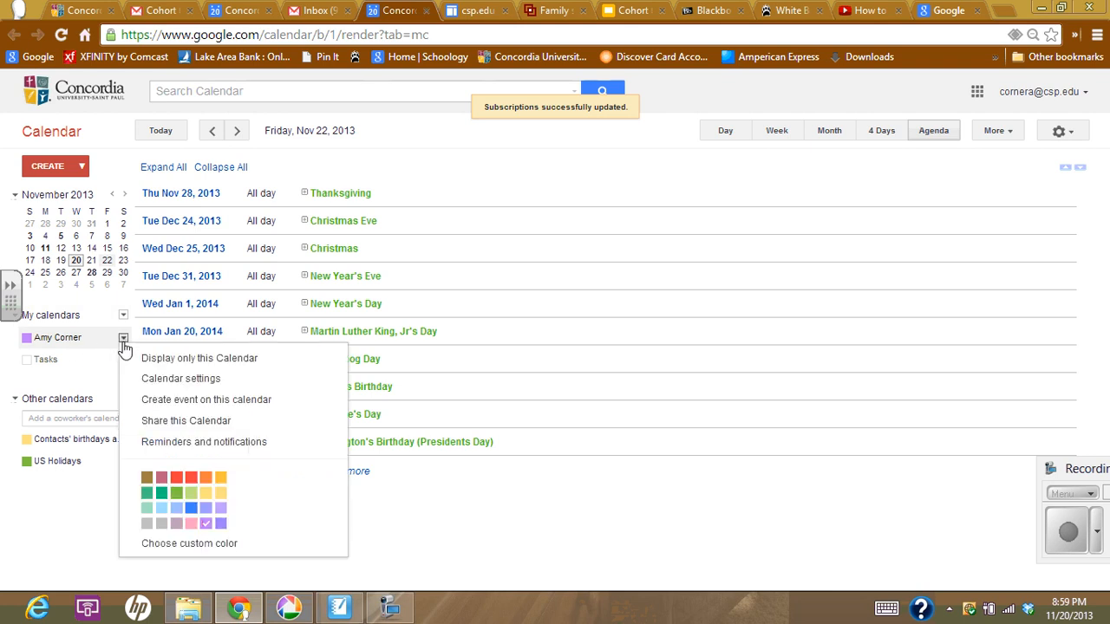
click(197, 443)
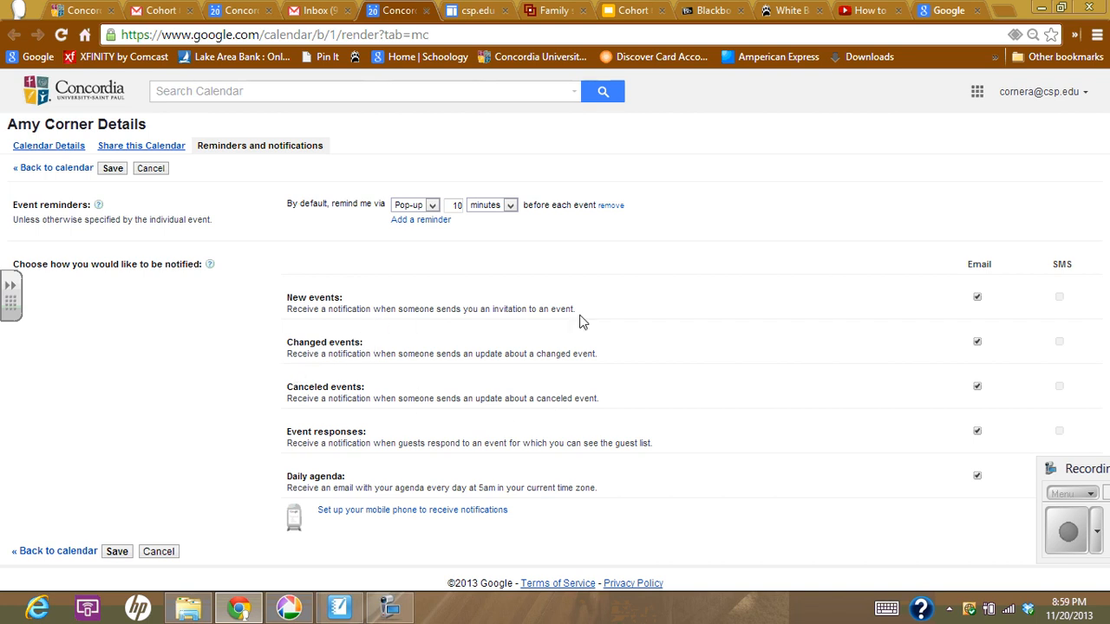
click(978, 298)
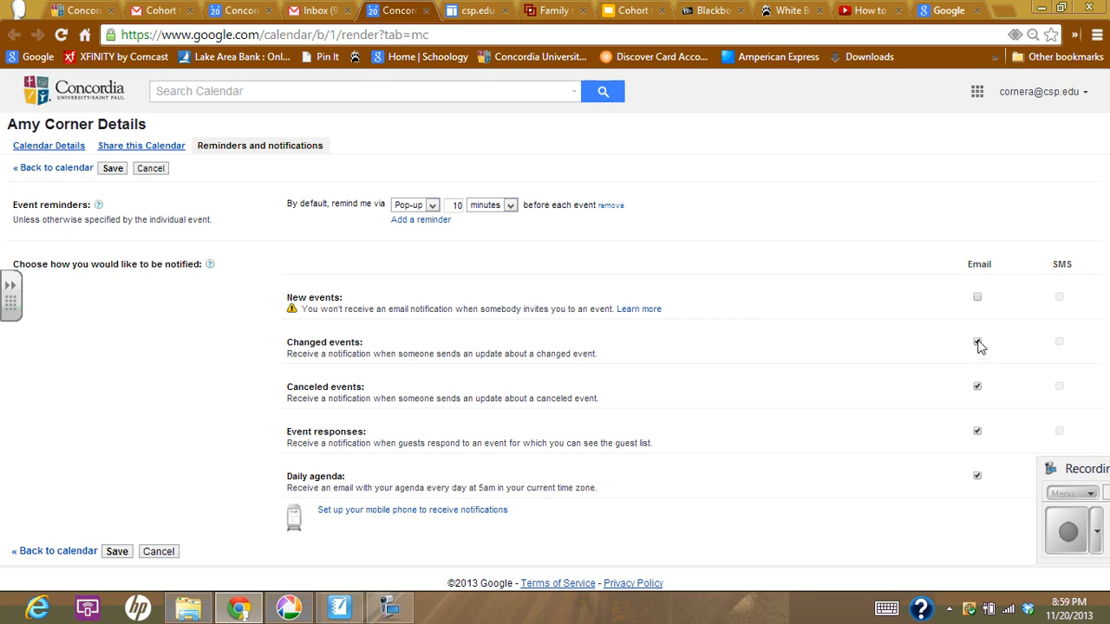
click(978, 387)
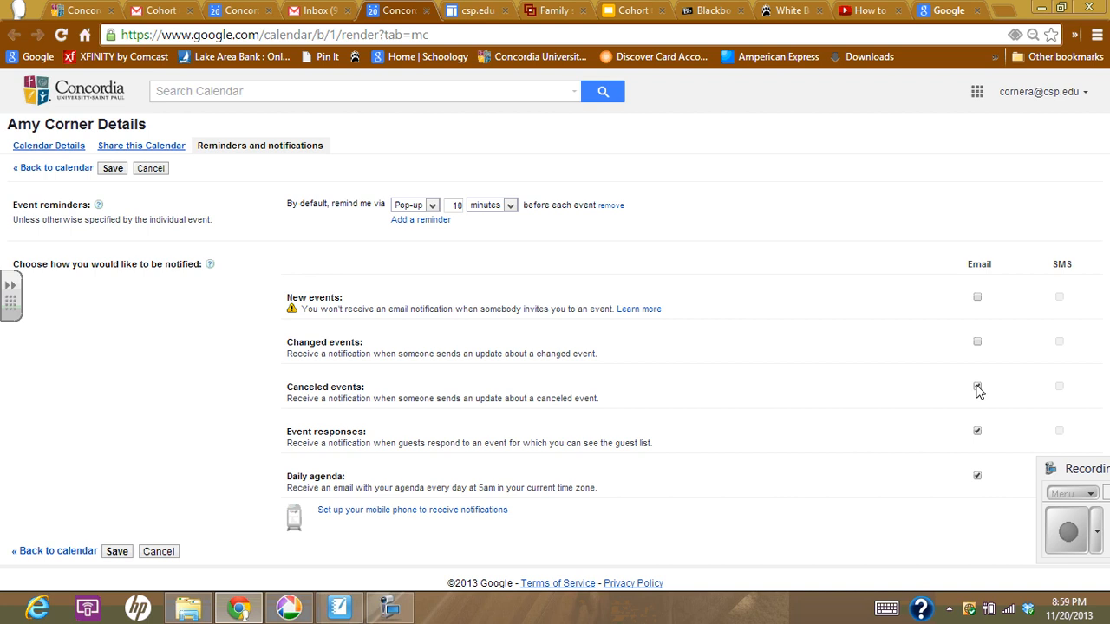
click(978, 432)
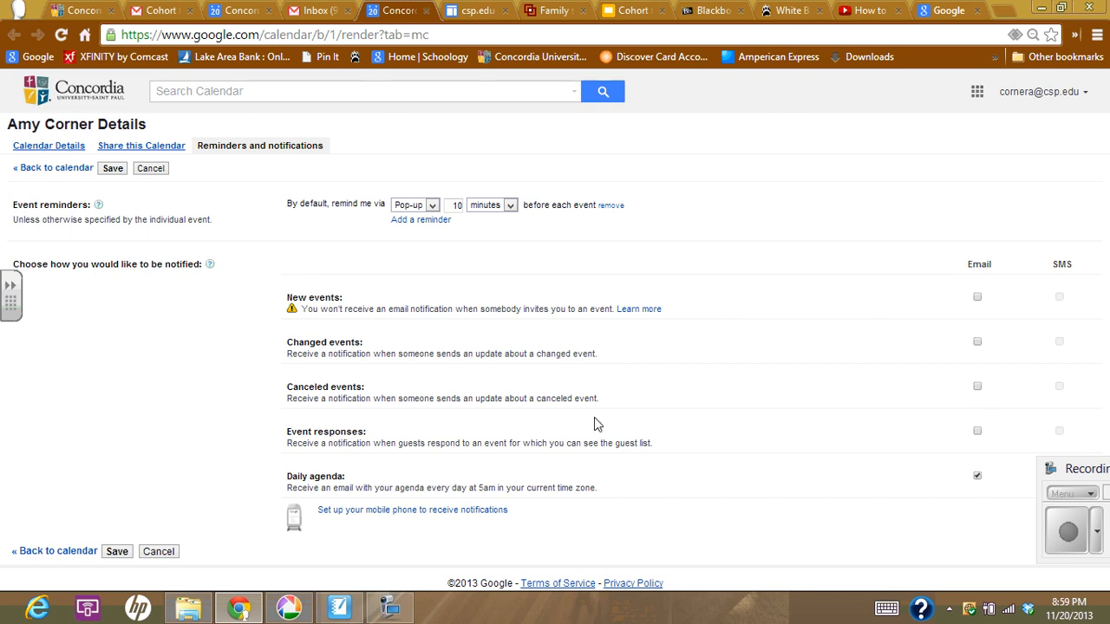
click(115, 170)
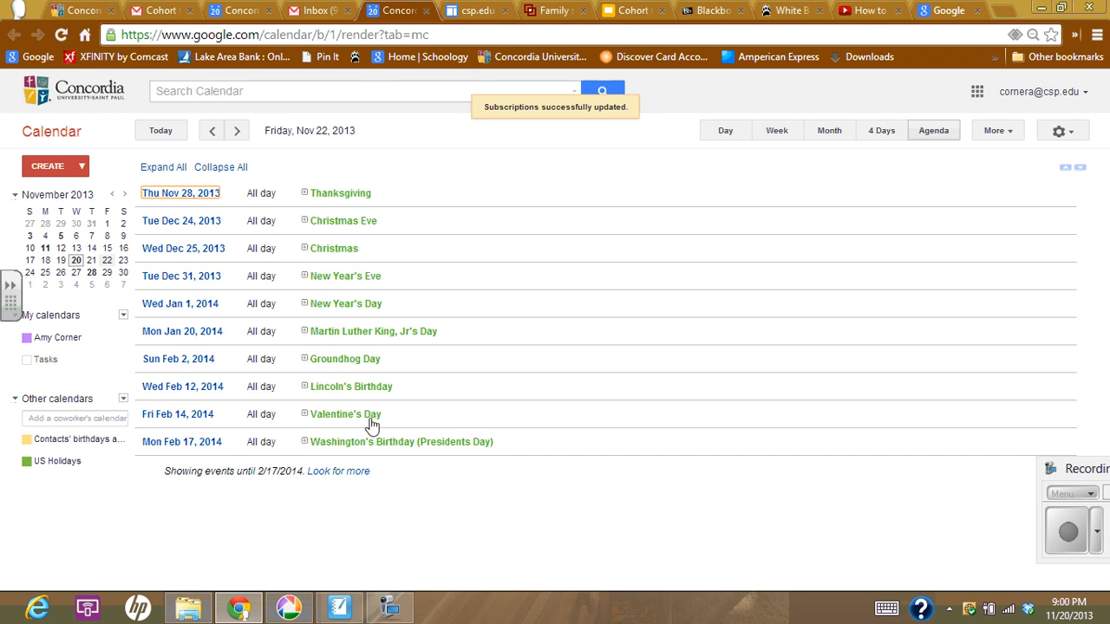
Step: Preview the Chicago Bears calendar among the National Football League entries in Interesting Calendars, and subscribe to it
click(123, 400)
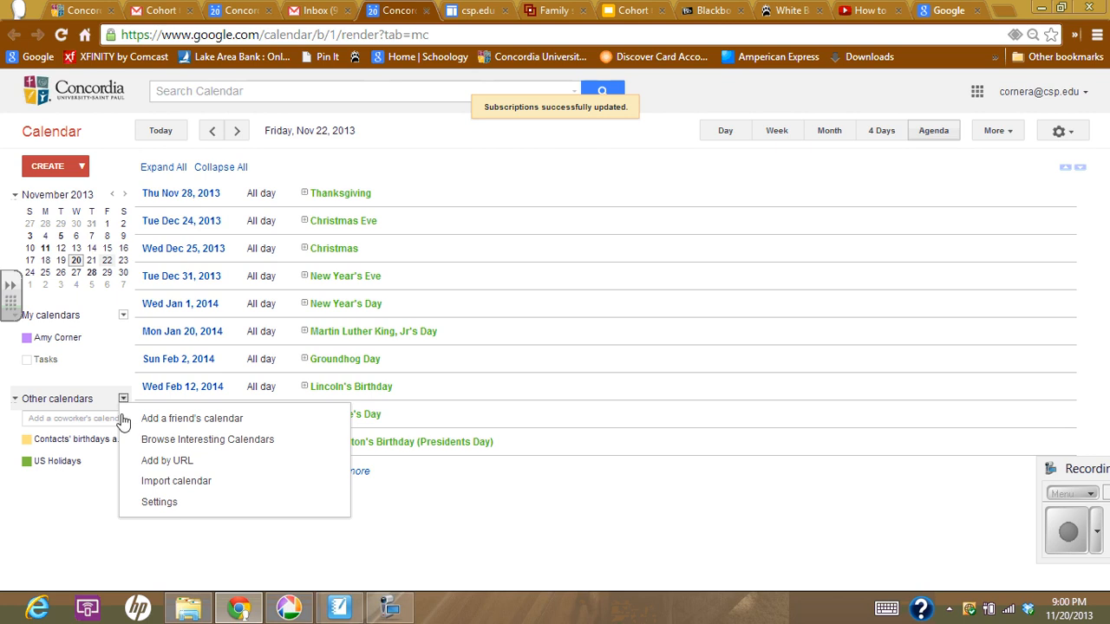
click(161, 442)
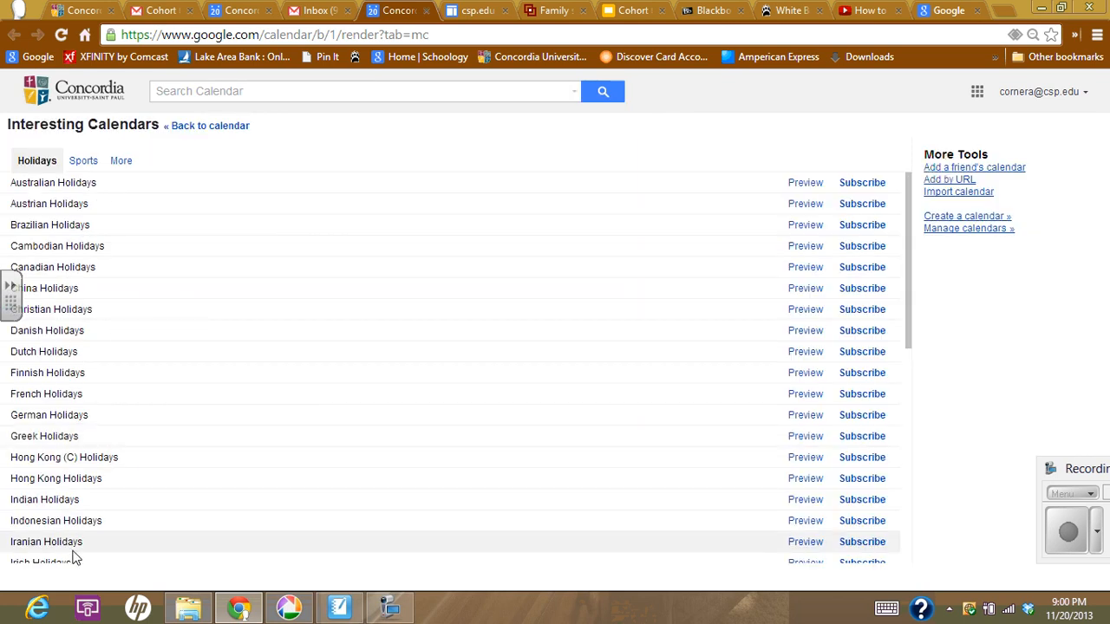
click(82, 166)
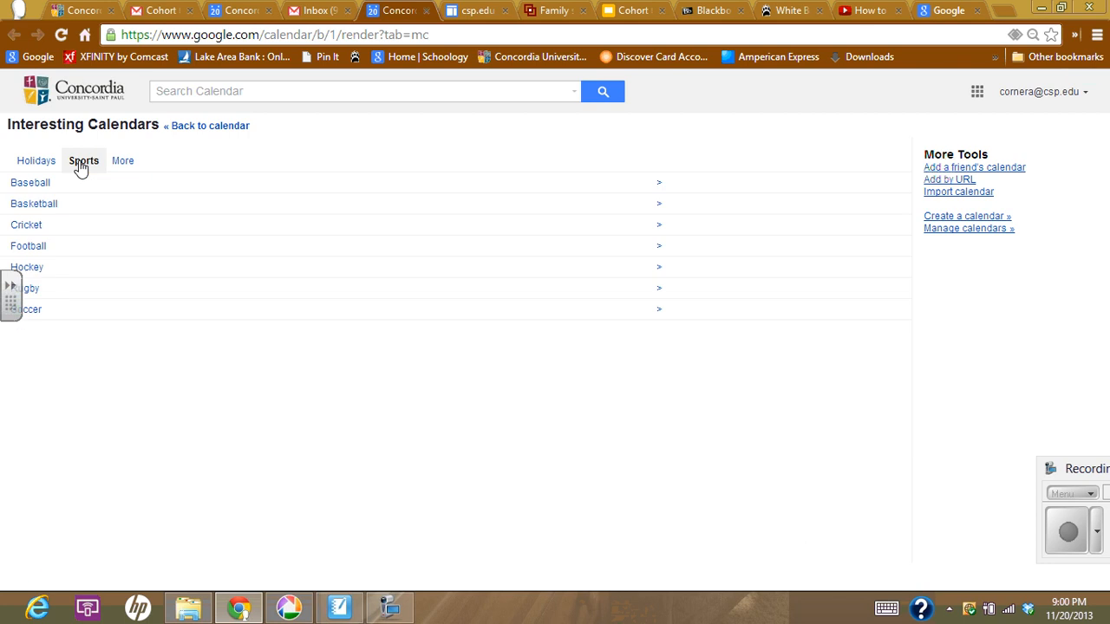
click(39, 247)
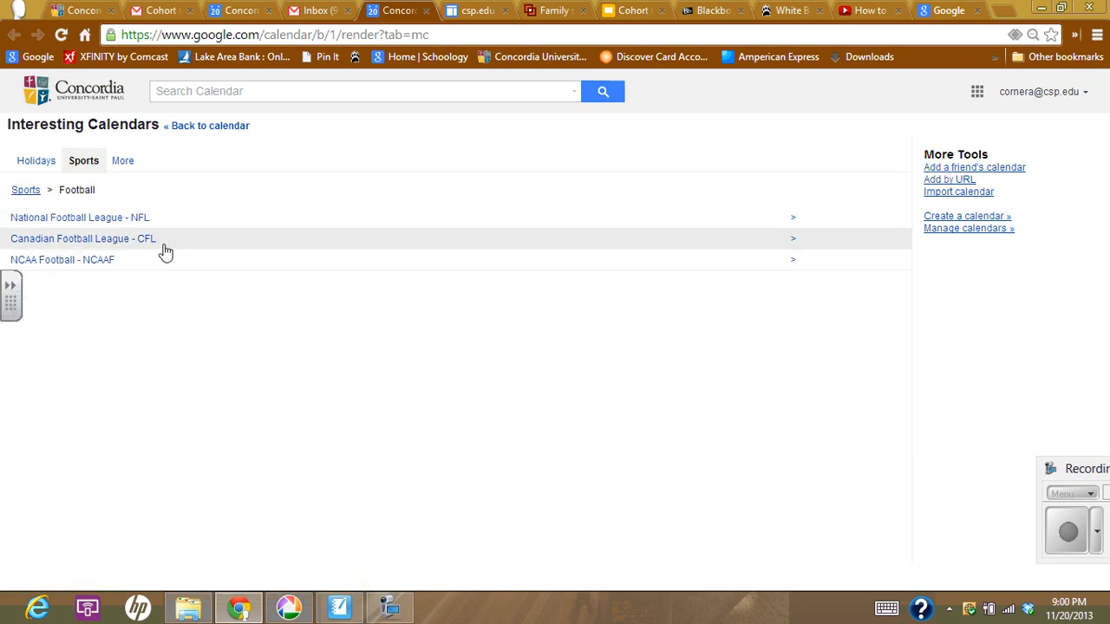
click(113, 223)
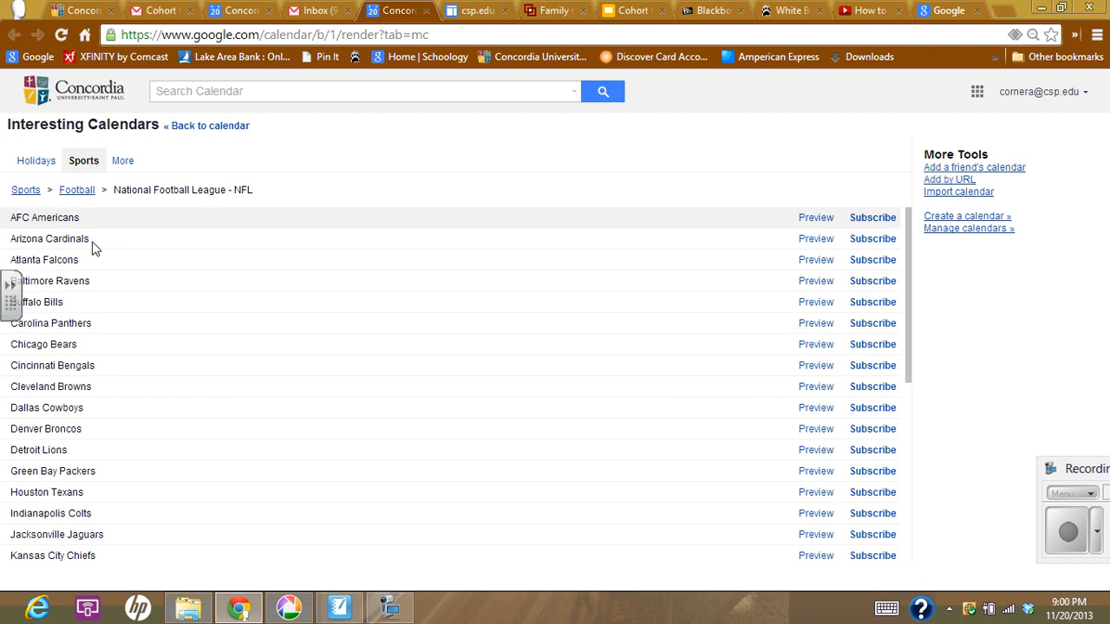
click(813, 346)
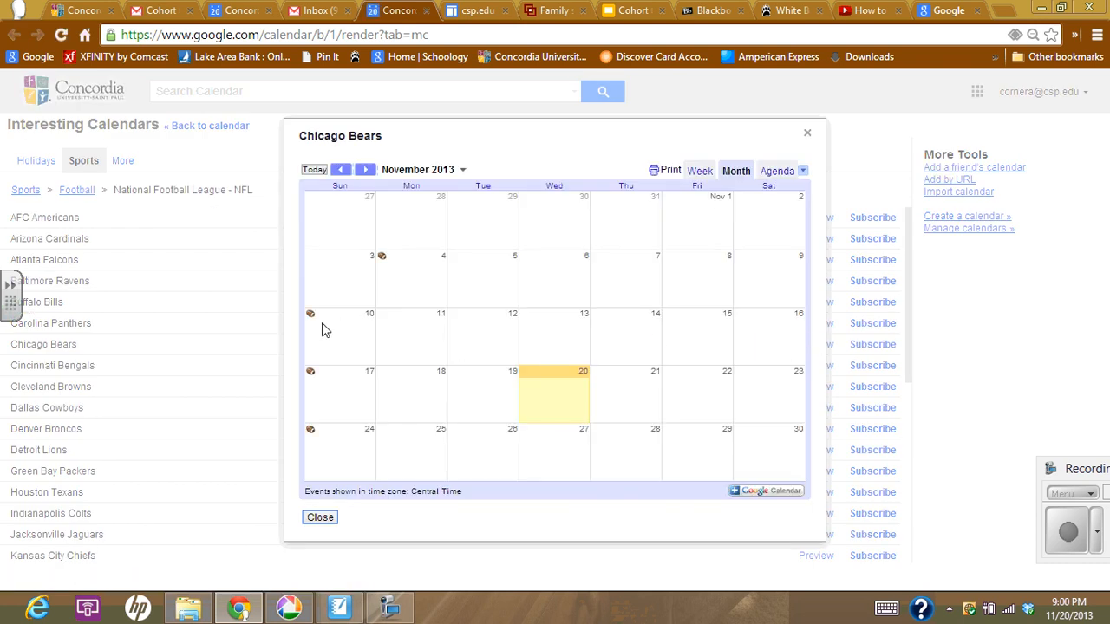
click(806, 134)
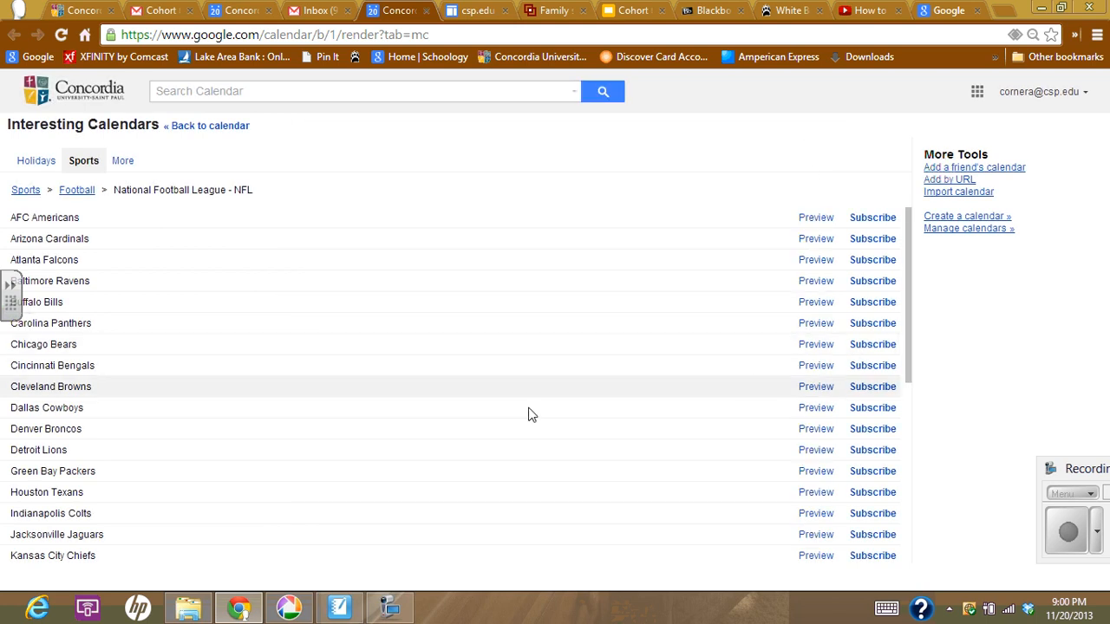
click(865, 346)
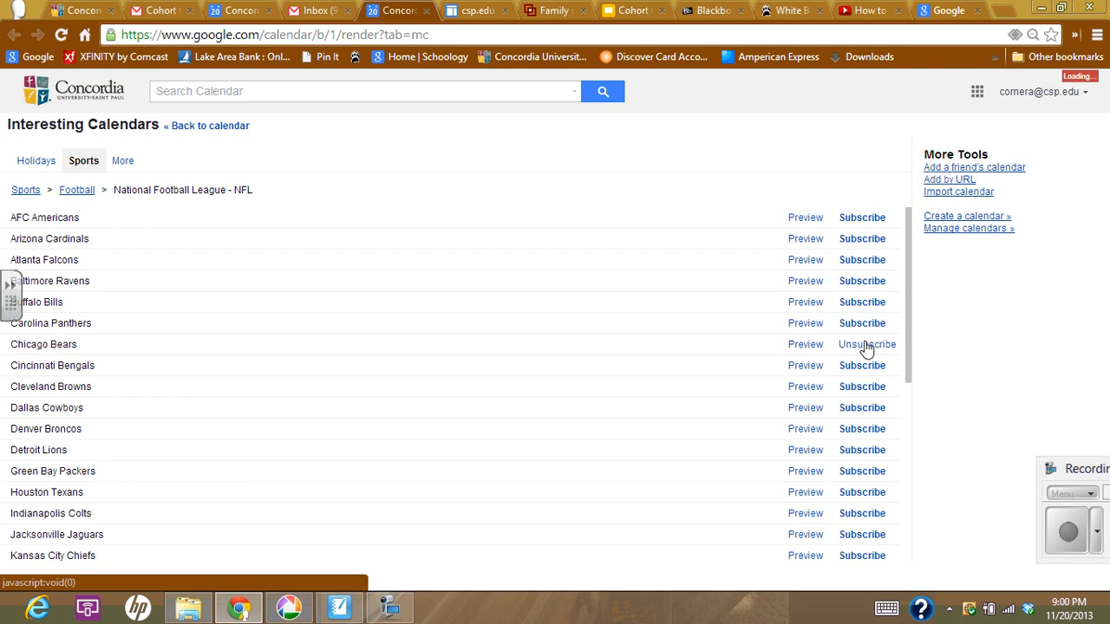
Step: Subscribe to the Phases of the Moon calendar, preview its month, and return to the main calendar
click(123, 163)
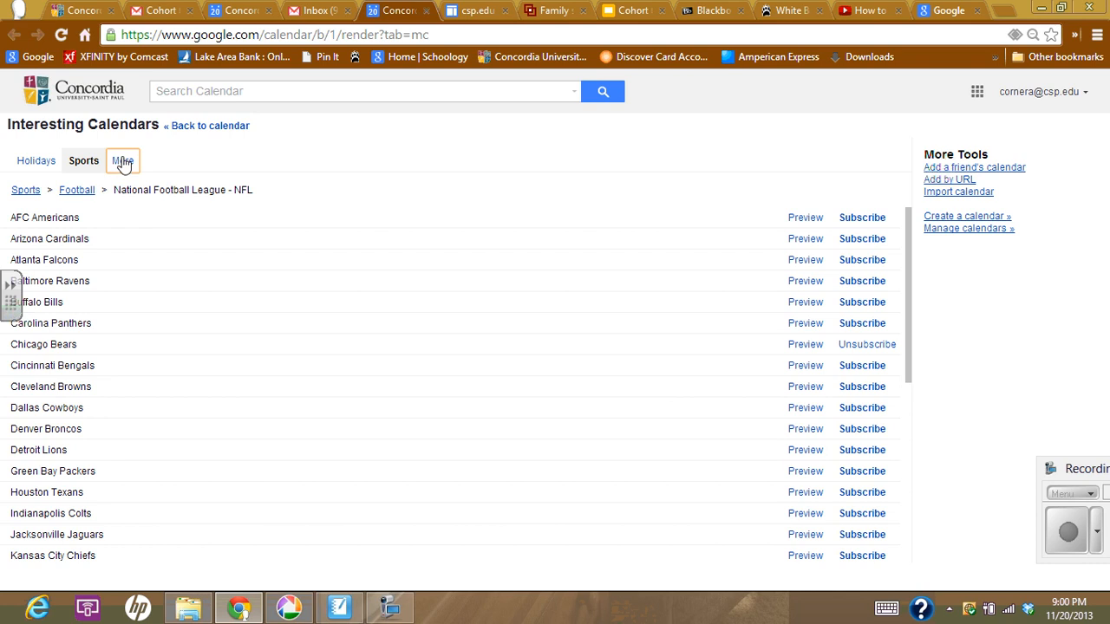
click(873, 247)
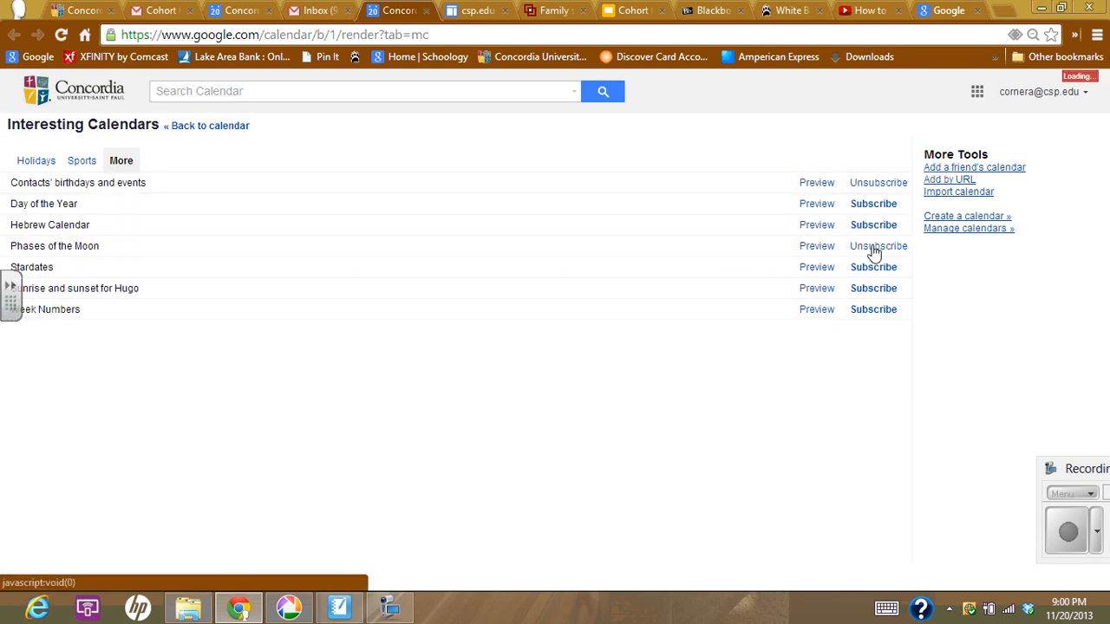
click(819, 248)
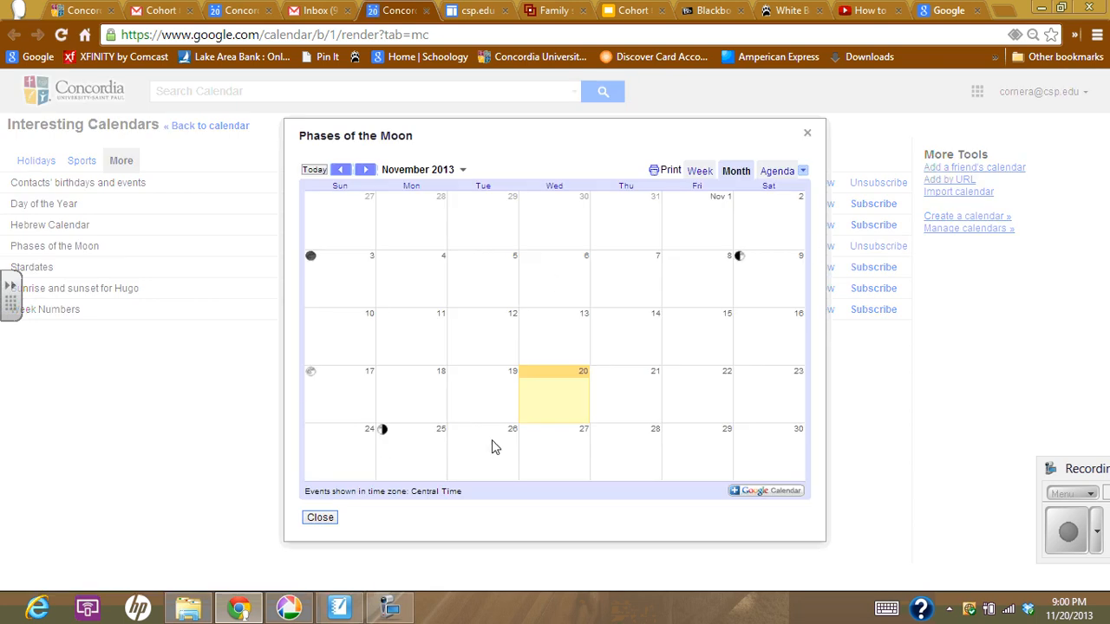
click(808, 136)
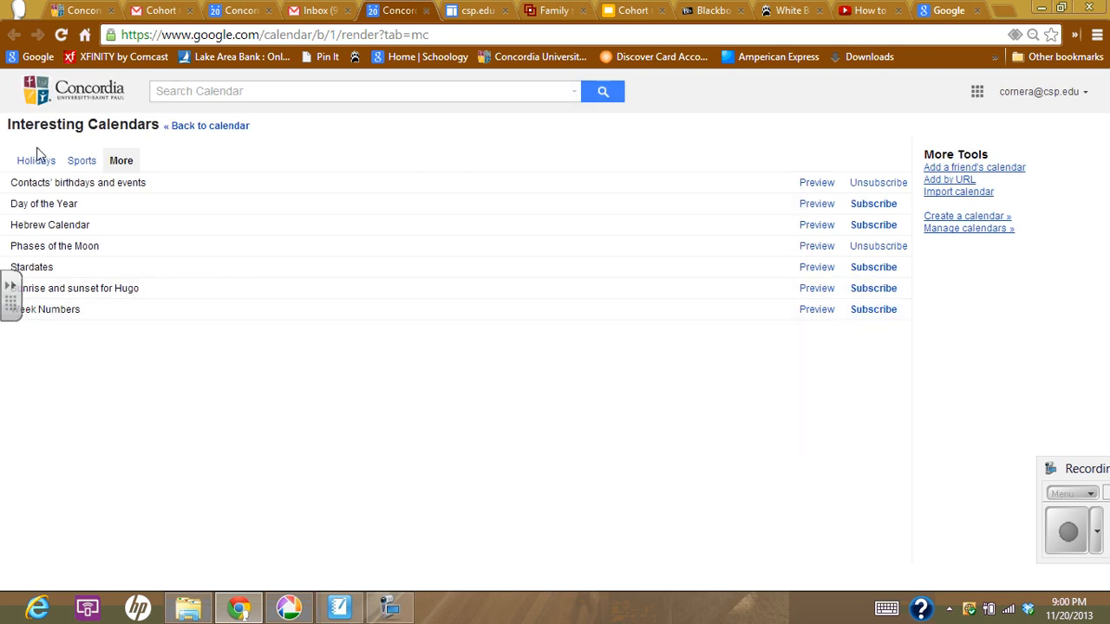
click(186, 127)
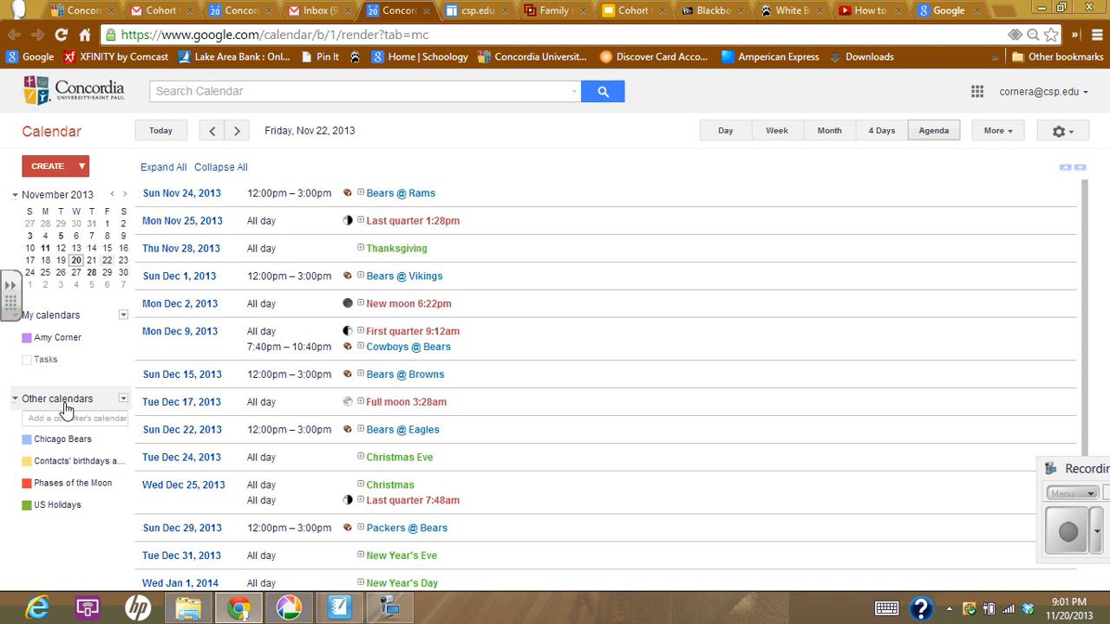
Step: View the form for adding a friend's calendar by contact email, and close it without adding anyone
click(122, 399)
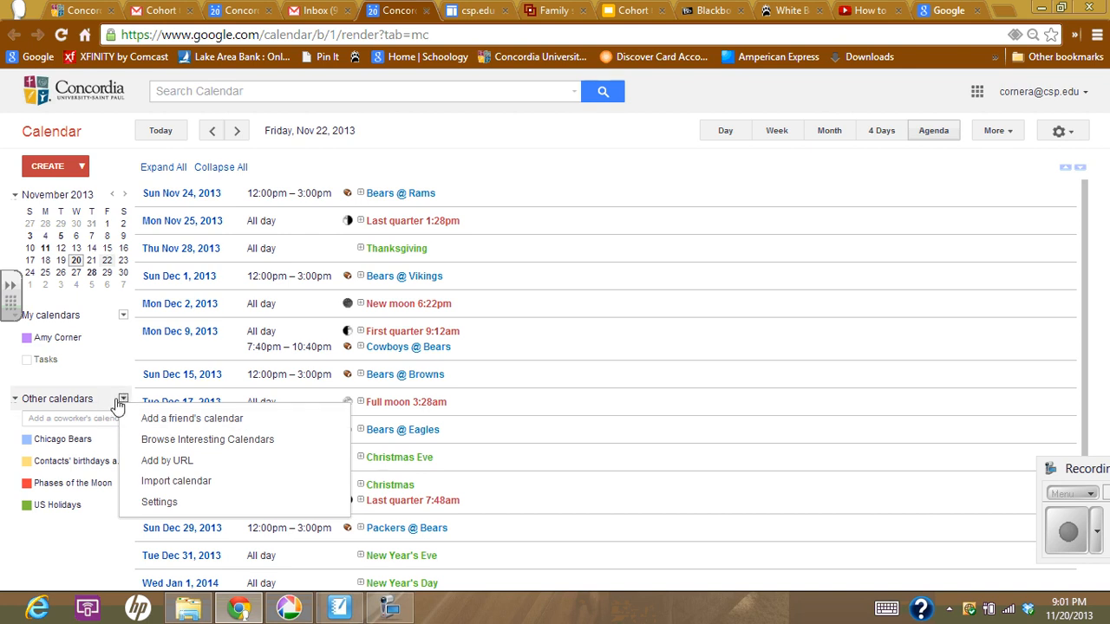
click(161, 420)
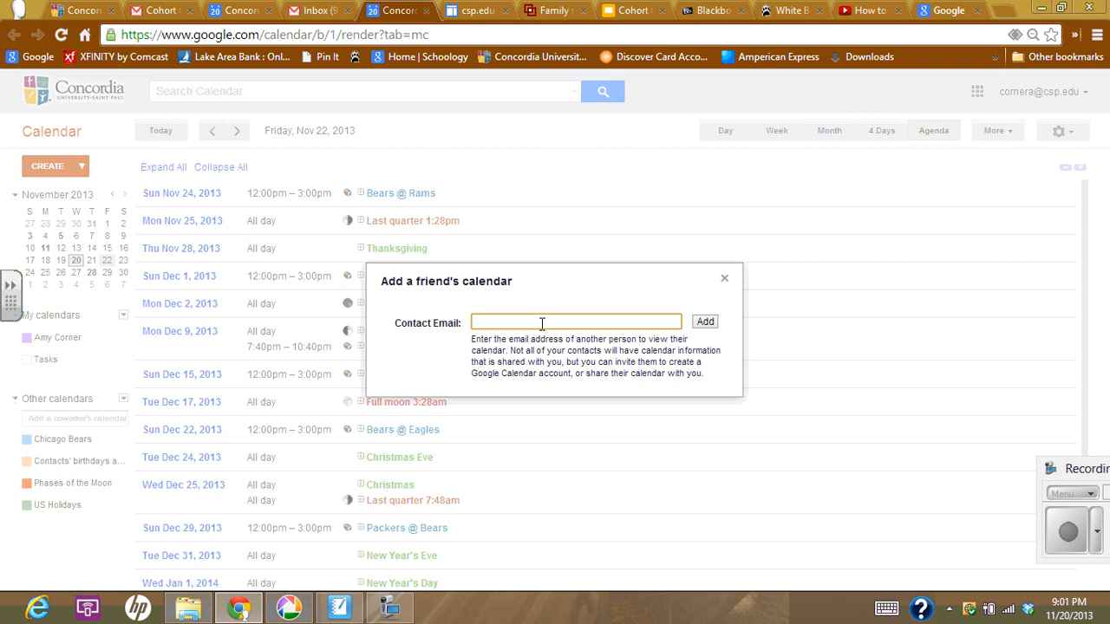
click(724, 280)
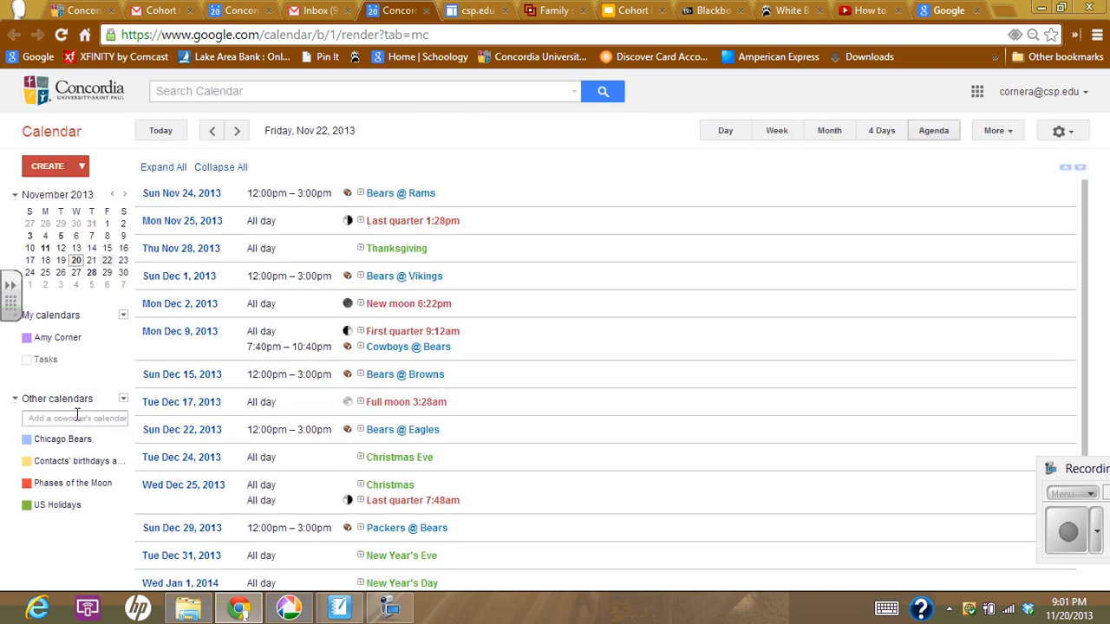
Step: Create a calendar titled with the first person's name and "Work Schedule", and color it blue
click(124, 315)
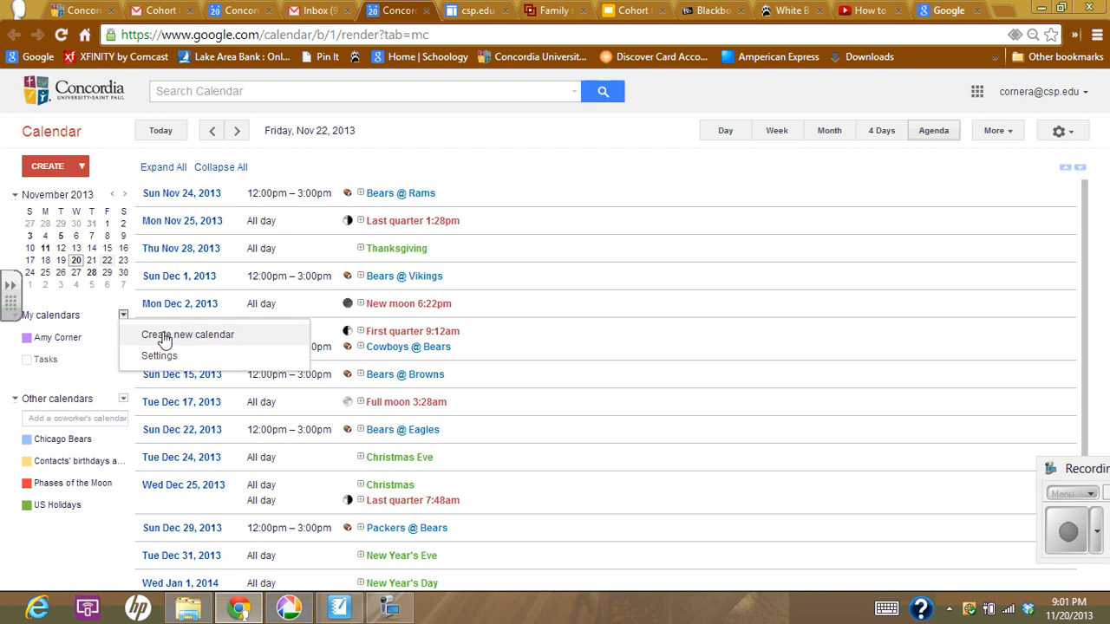
click(165, 338)
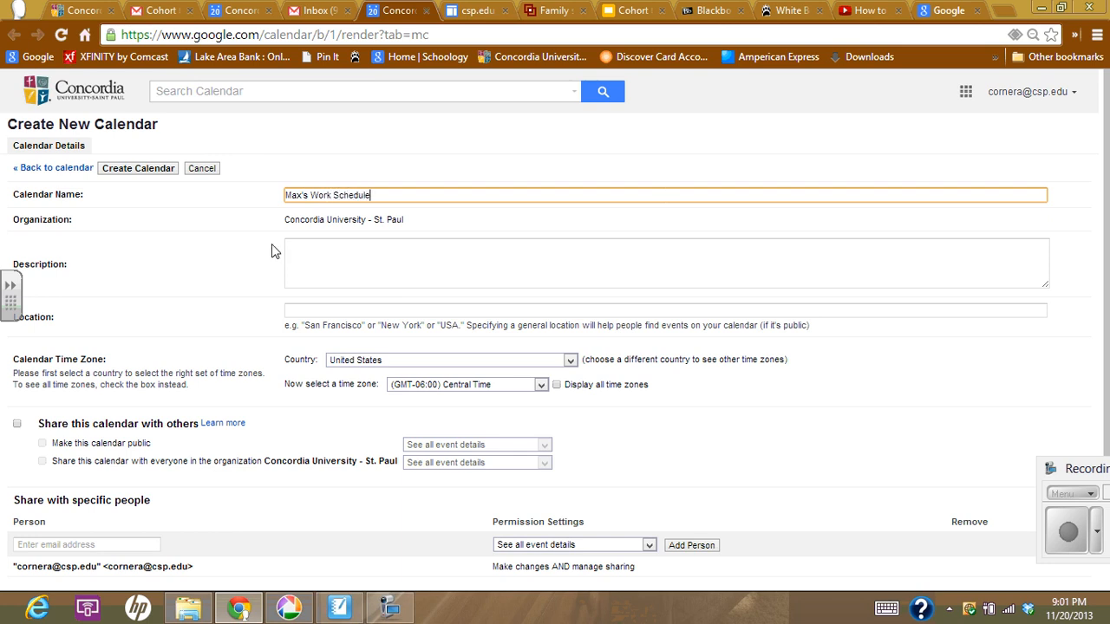
click(144, 168)
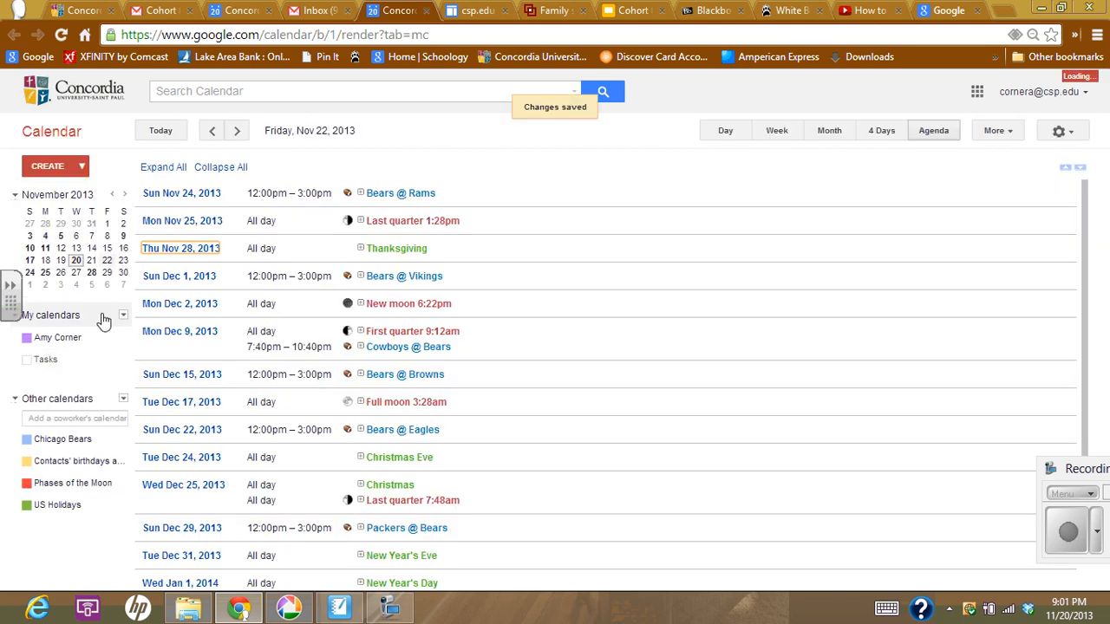
click(122, 317)
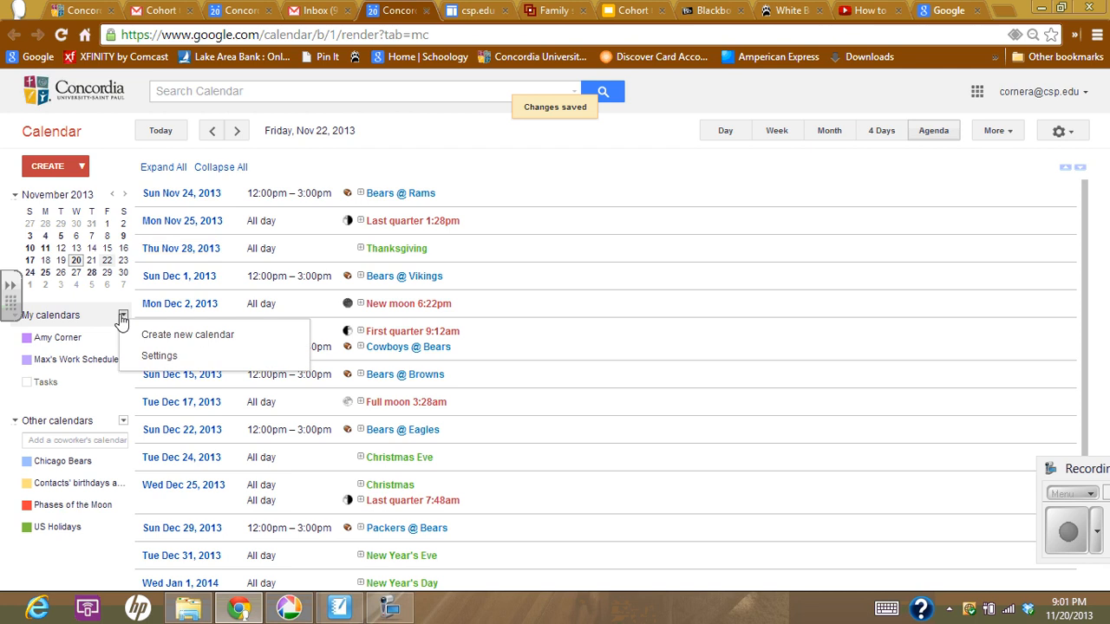
click(25, 361)
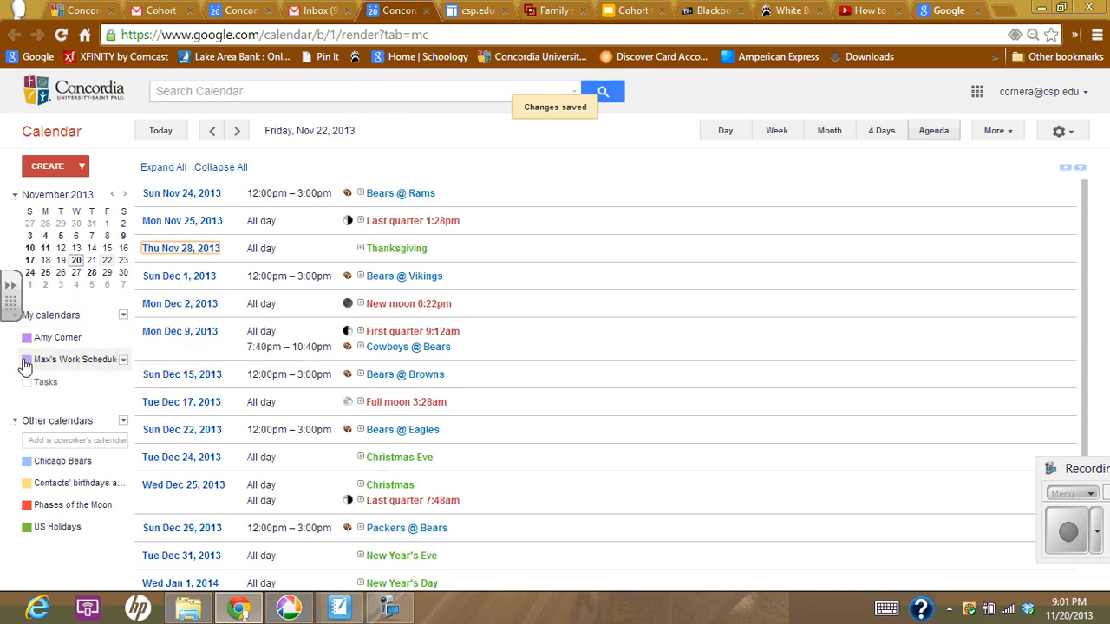
click(123, 361)
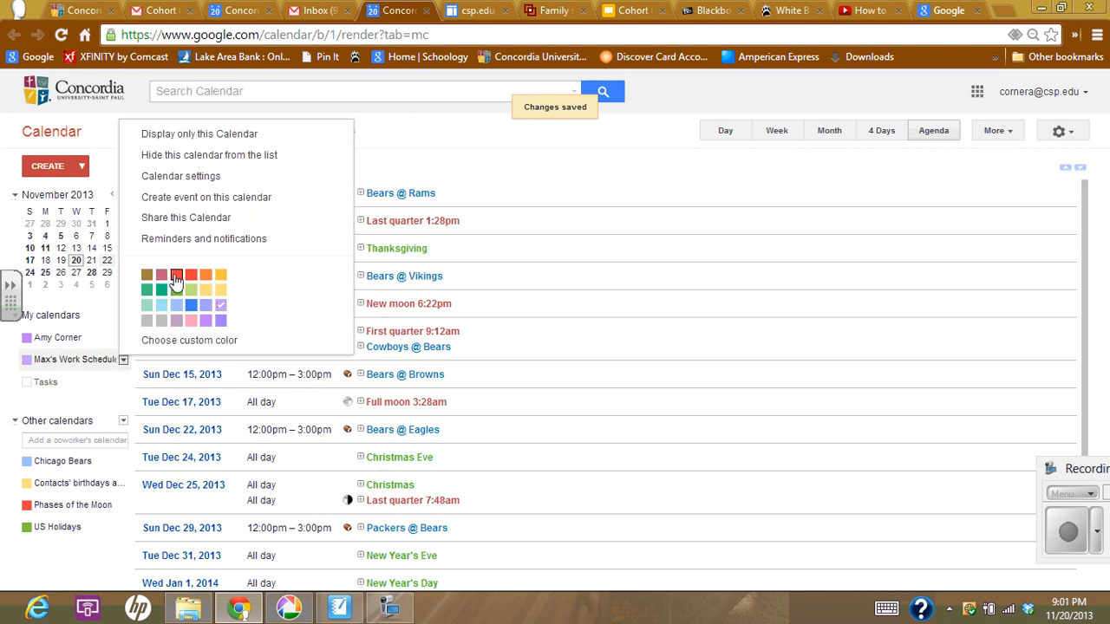
click(191, 307)
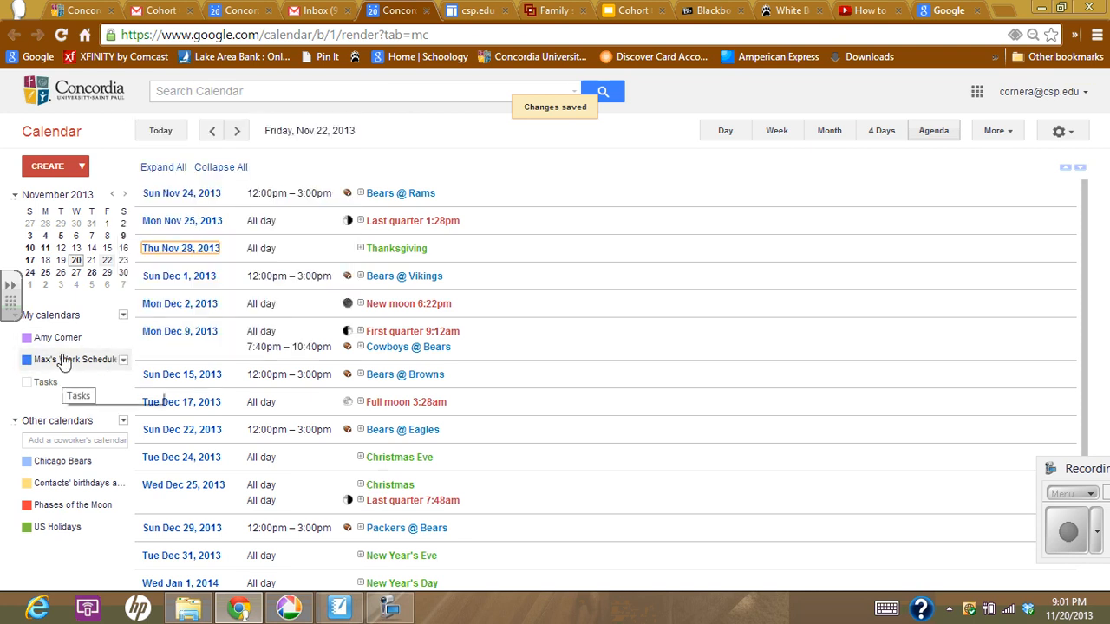
Step: Create another calendar titled with the second person's name and "Work Schedule", and color it dark green
click(123, 317)
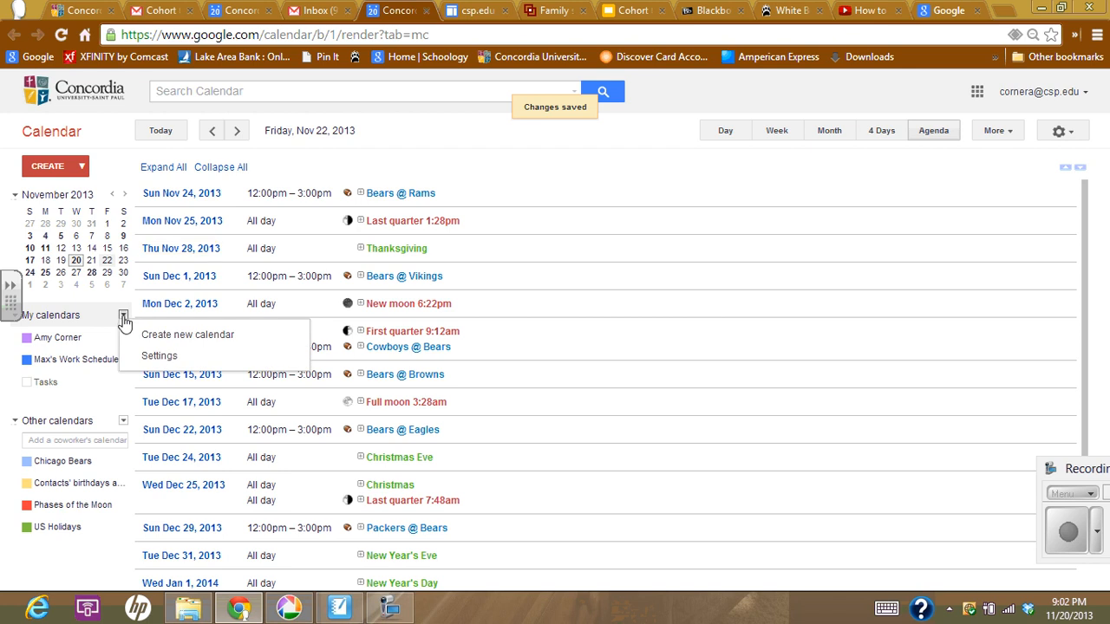
click(157, 336)
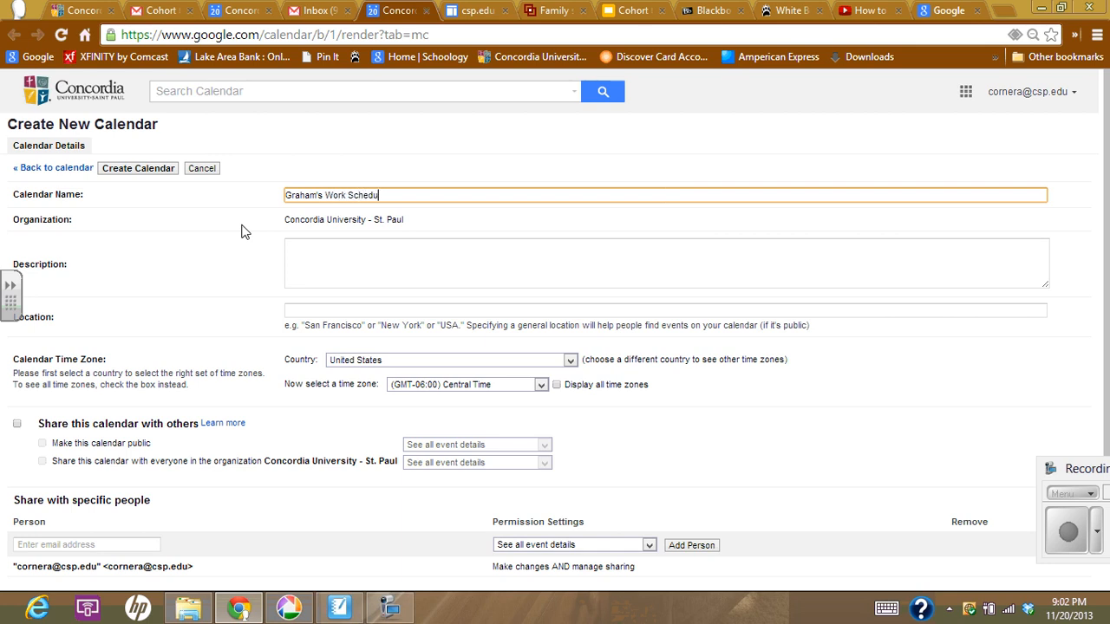
click(160, 171)
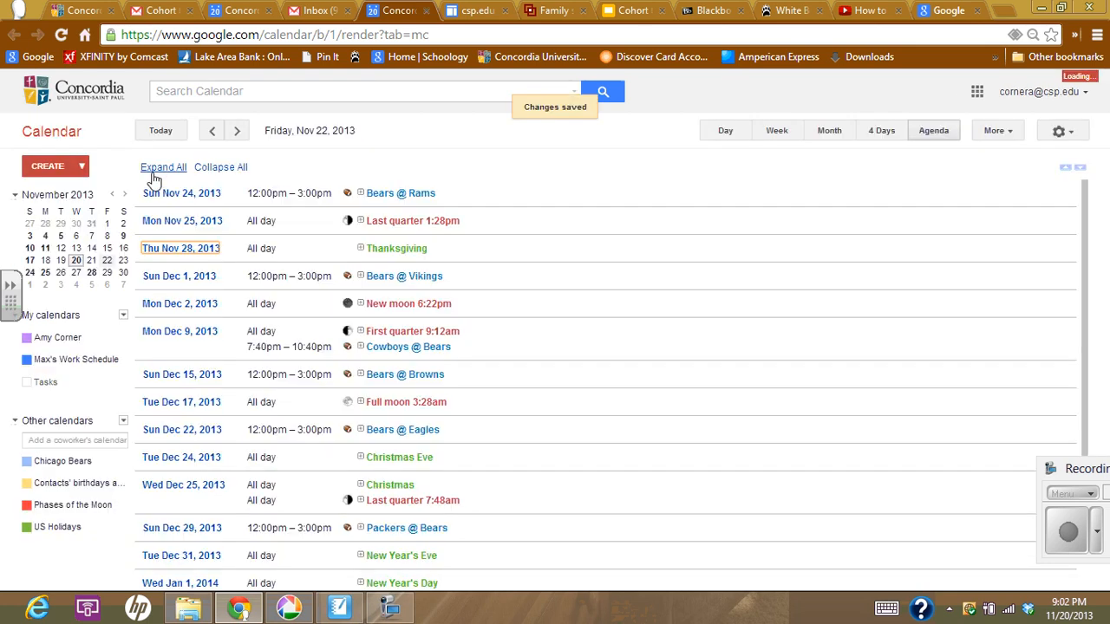
click(124, 361)
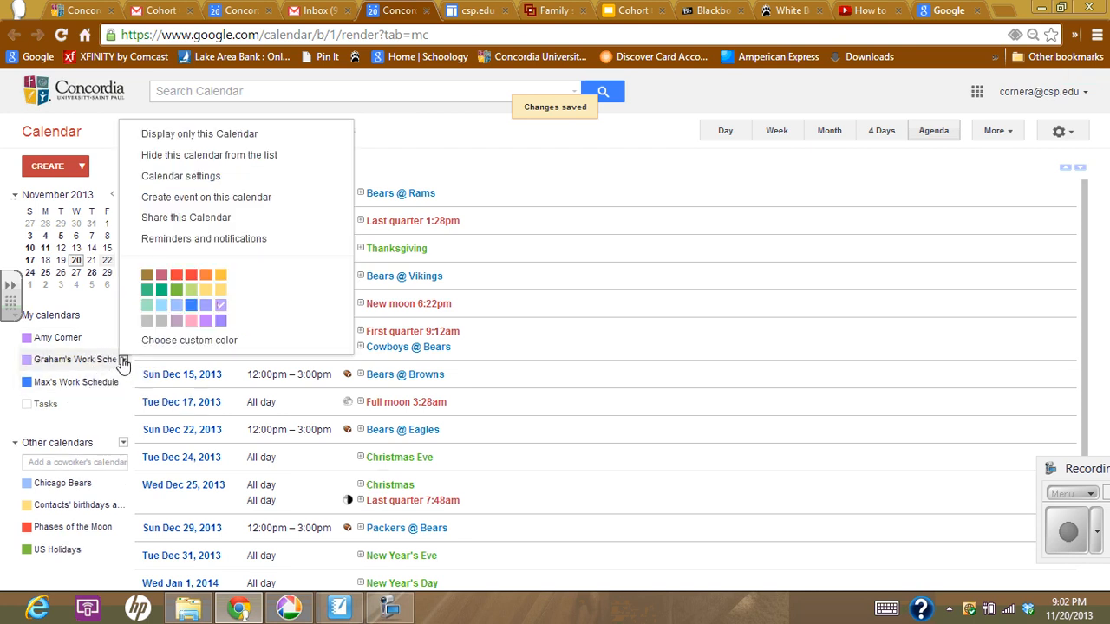
click(161, 295)
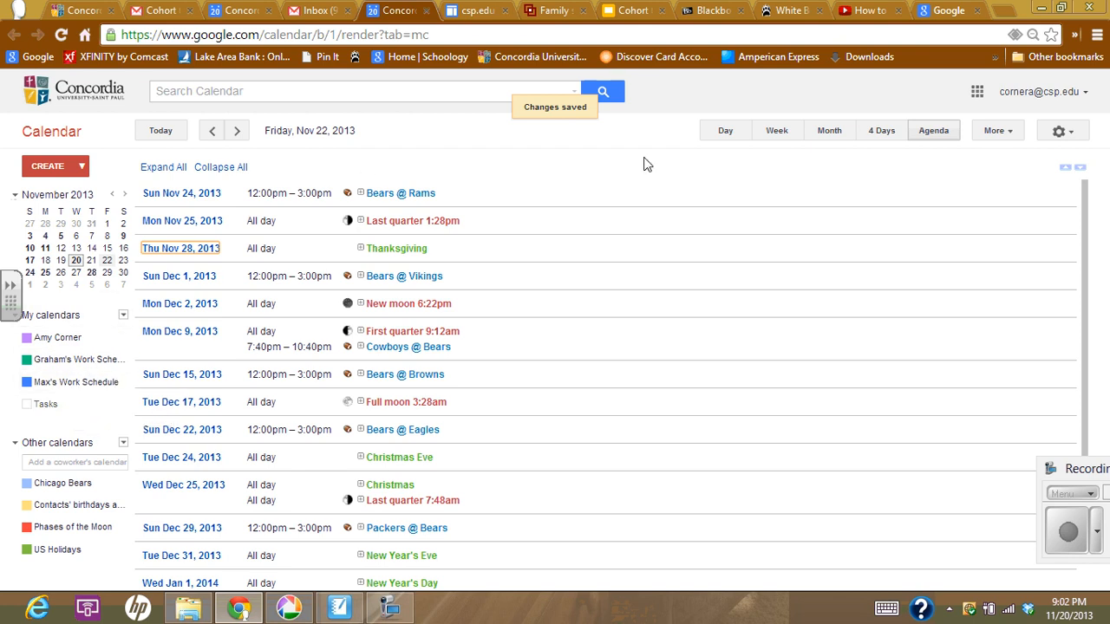
Step: Display the calendar in Month view, and hide and show the dark green work schedule calendar
click(830, 135)
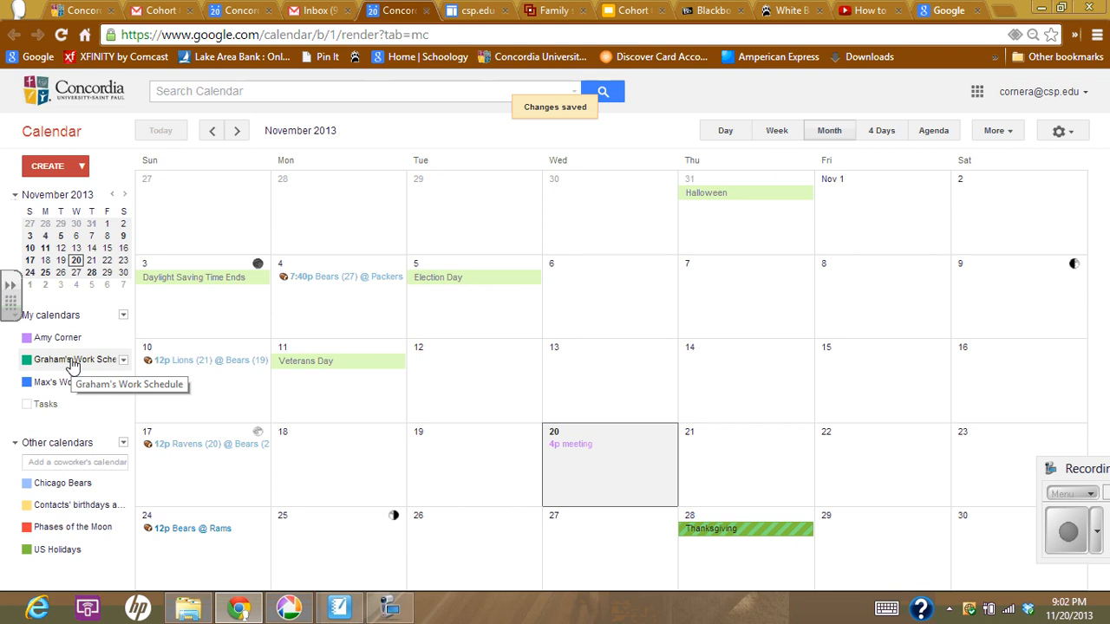
click(24, 360)
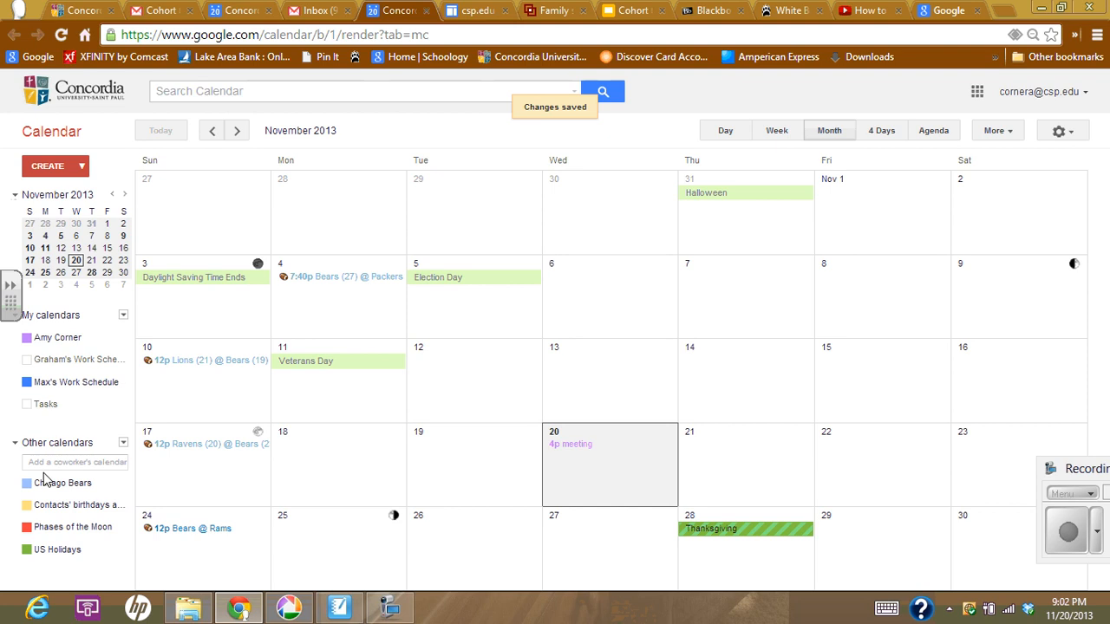
click(25, 361)
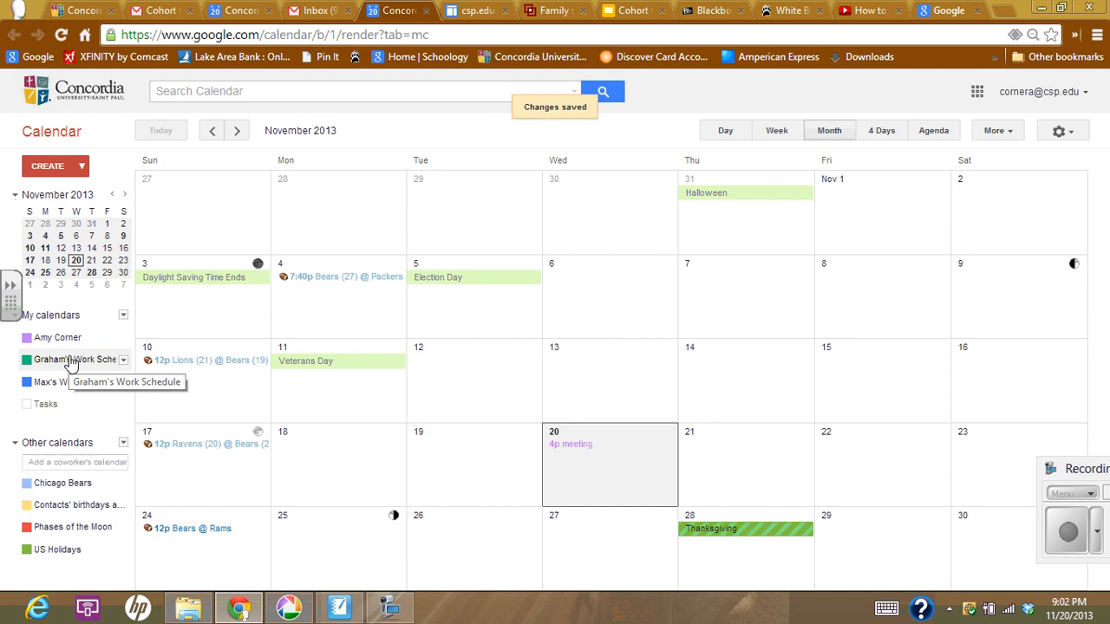
Step: Start a new event titled "Work time" on the dark green work schedule calendar, with a start time of 4:30pm
click(124, 360)
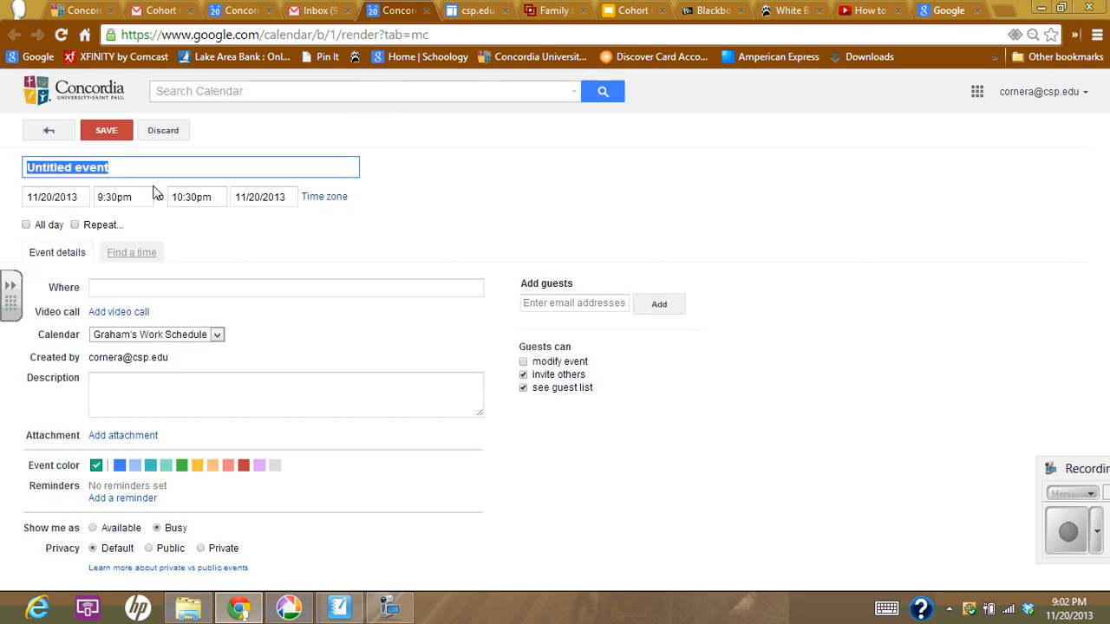
text(Wor)
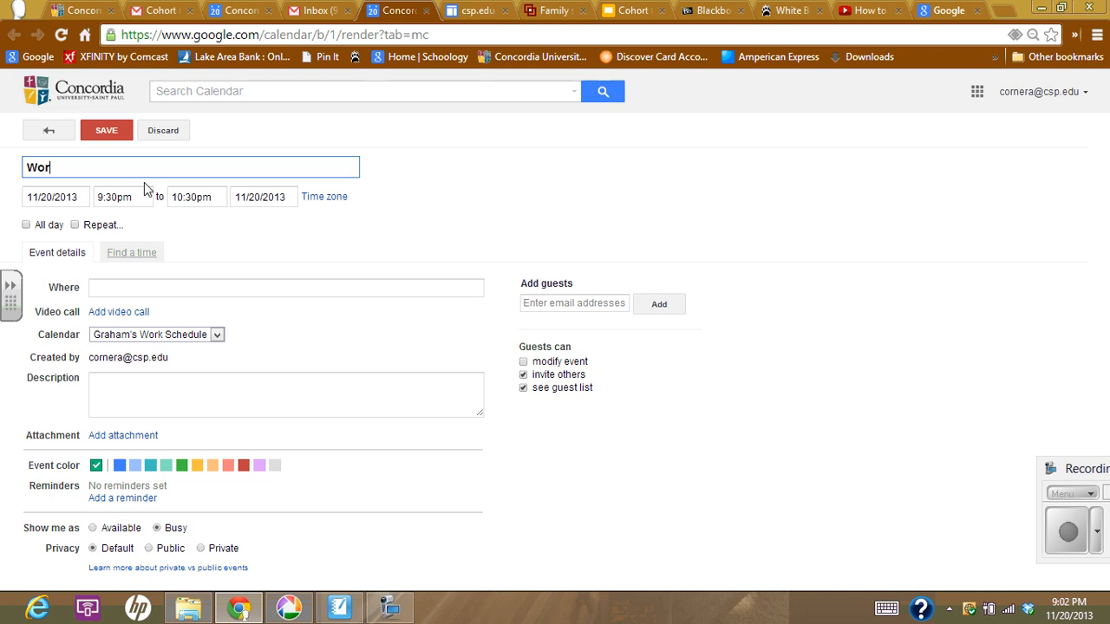
text(k time)
click(102, 196)
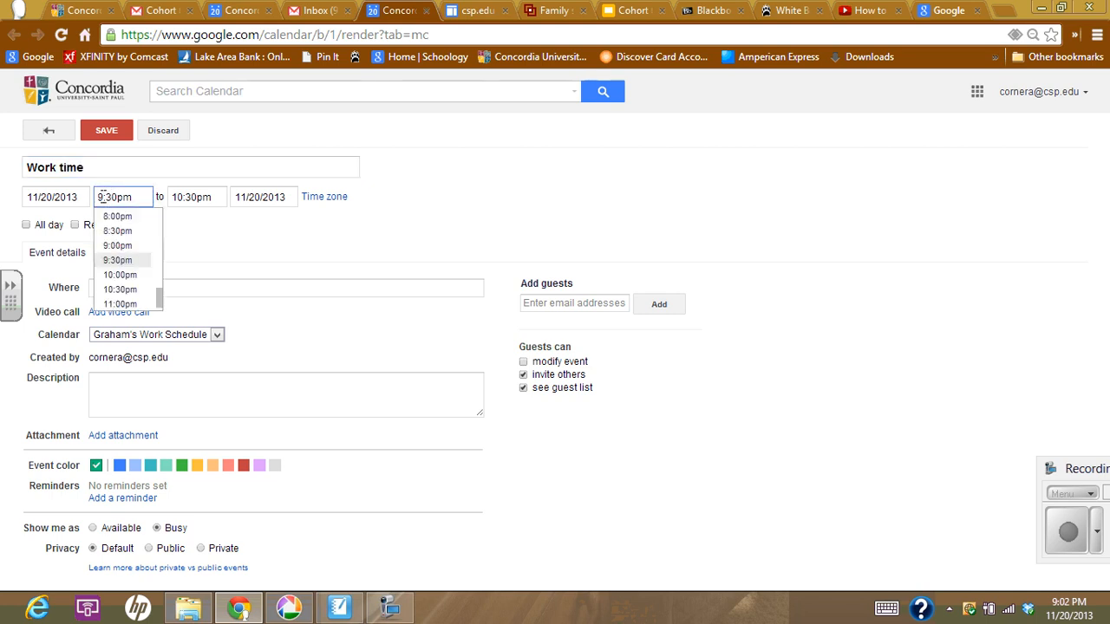
key(BackSpace)
key(BackSpace)
text(4:)
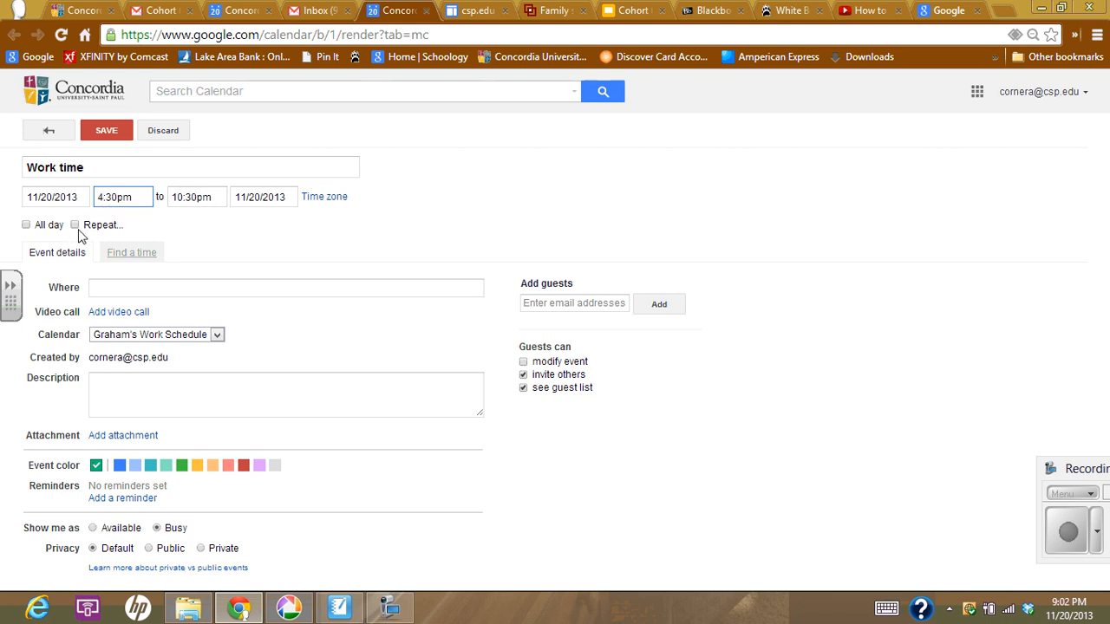
Step: Make the "Work time" event repeat weekly on Friday only, with no end date, and save the event
click(74, 225)
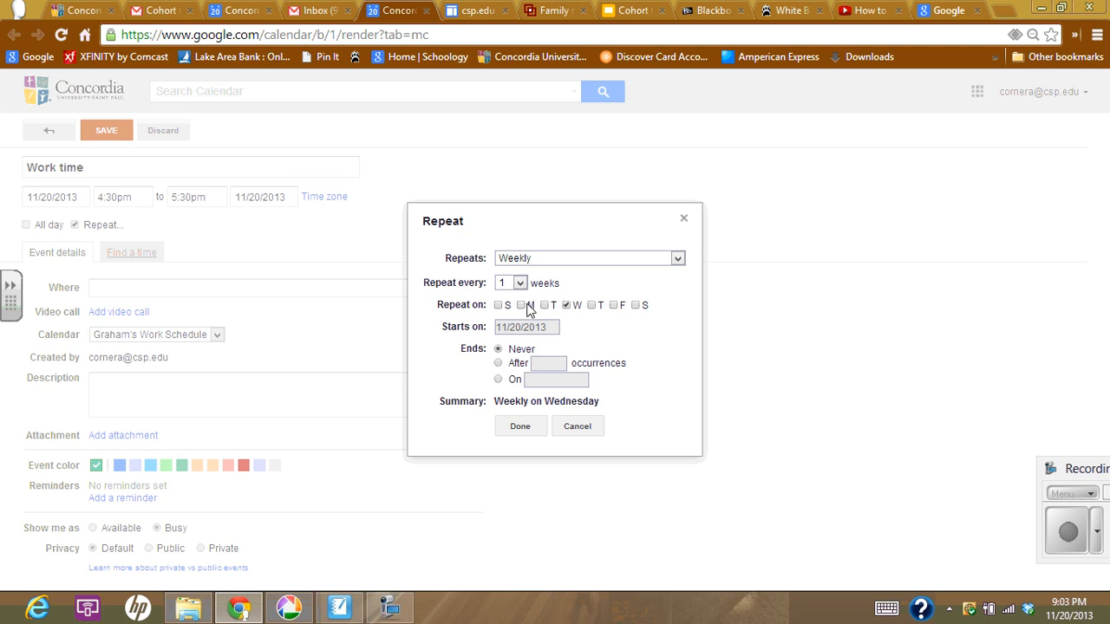
click(615, 307)
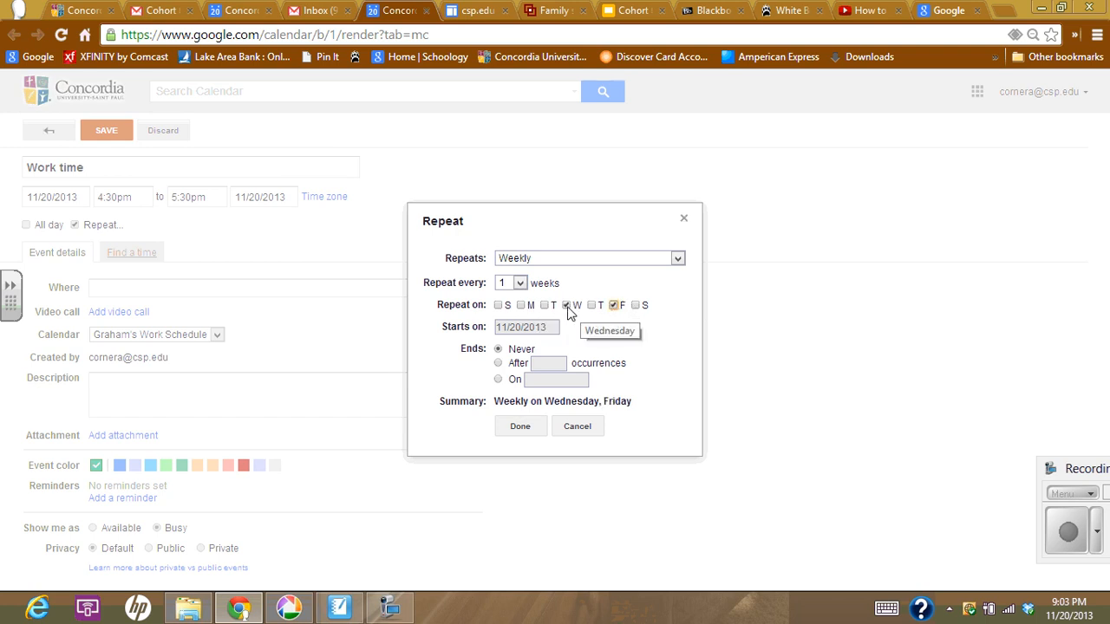
click(567, 307)
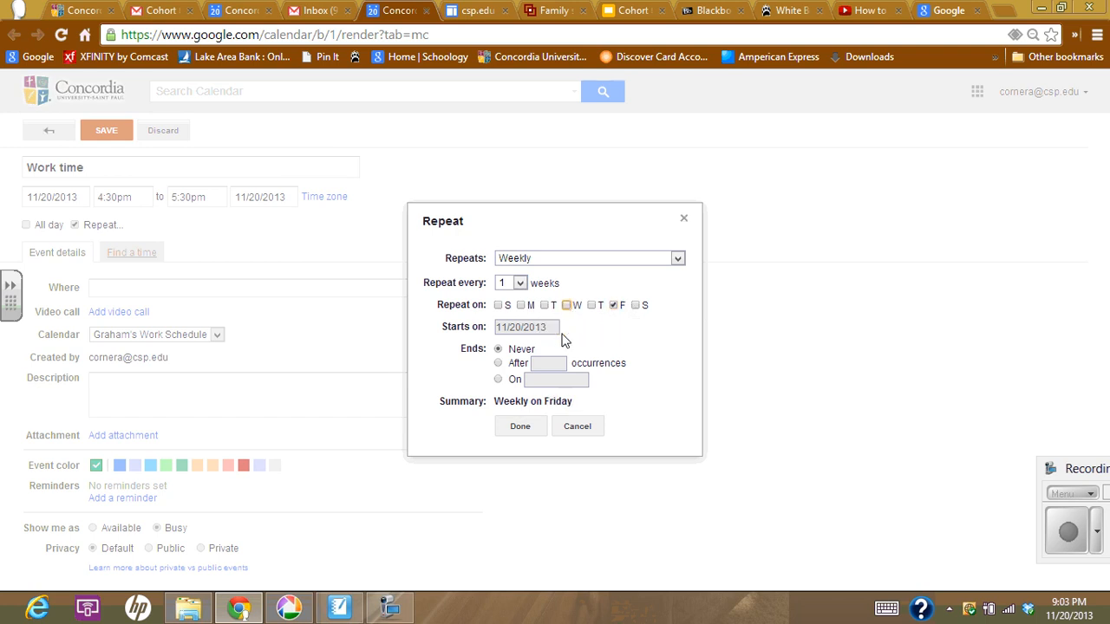
click(521, 426)
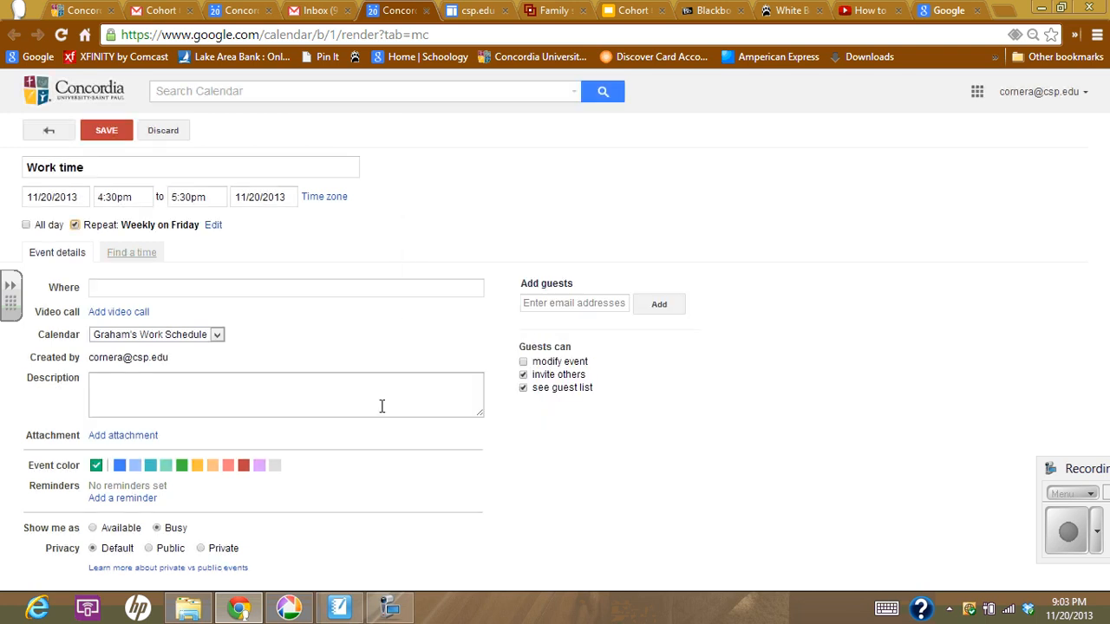
click(104, 130)
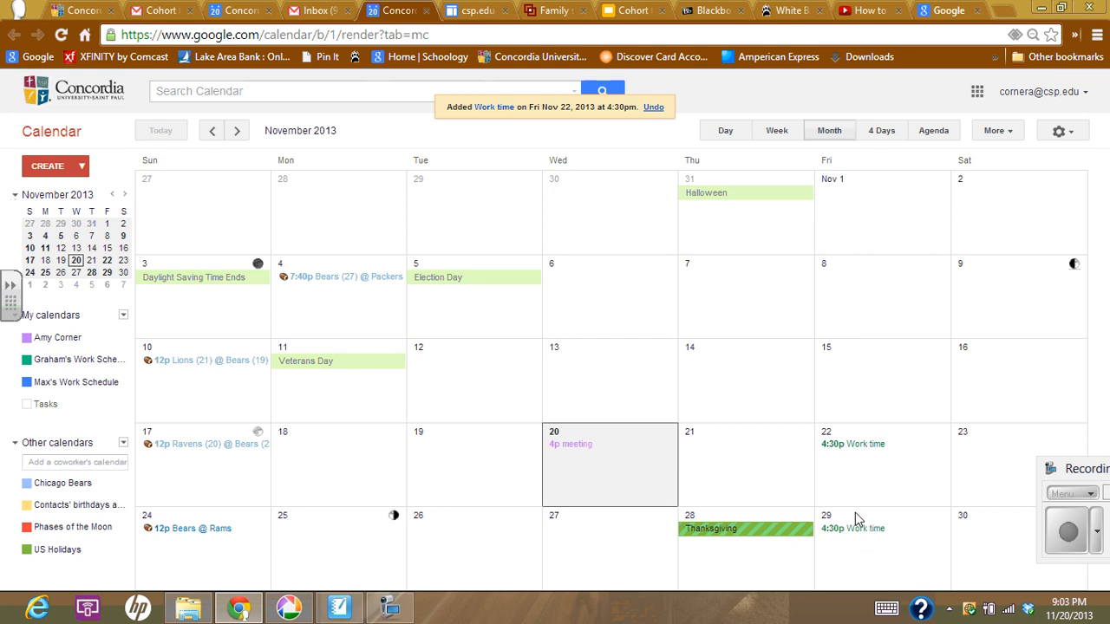
scroll(878, 489, down, 1)
scroll(878, 491, up, 1)
drag(1078, 481, 880, 420)
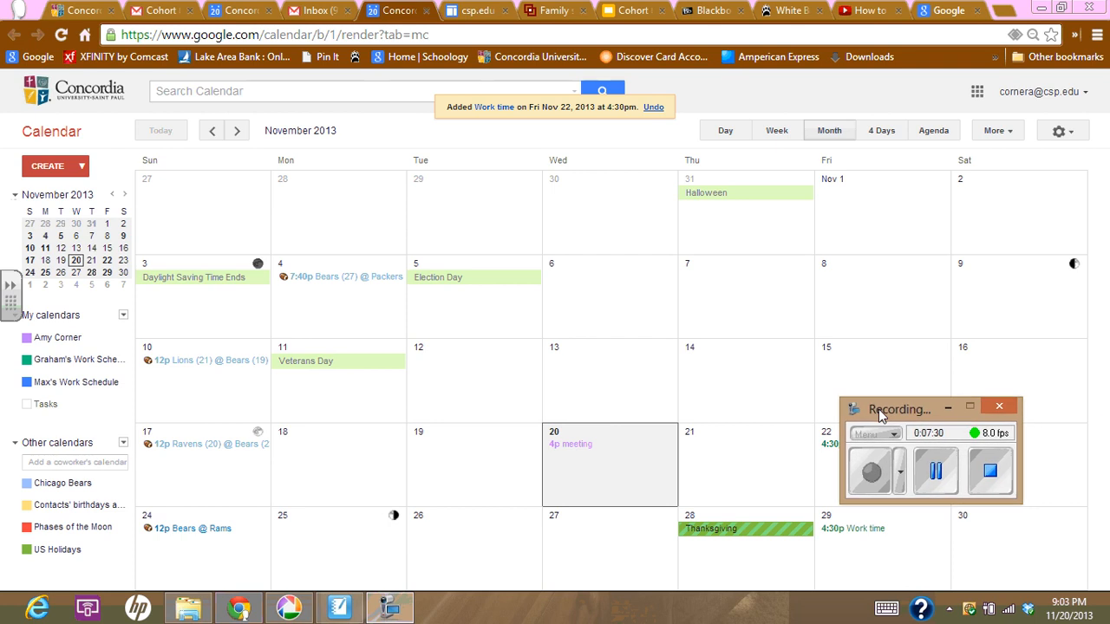
click(934, 477)
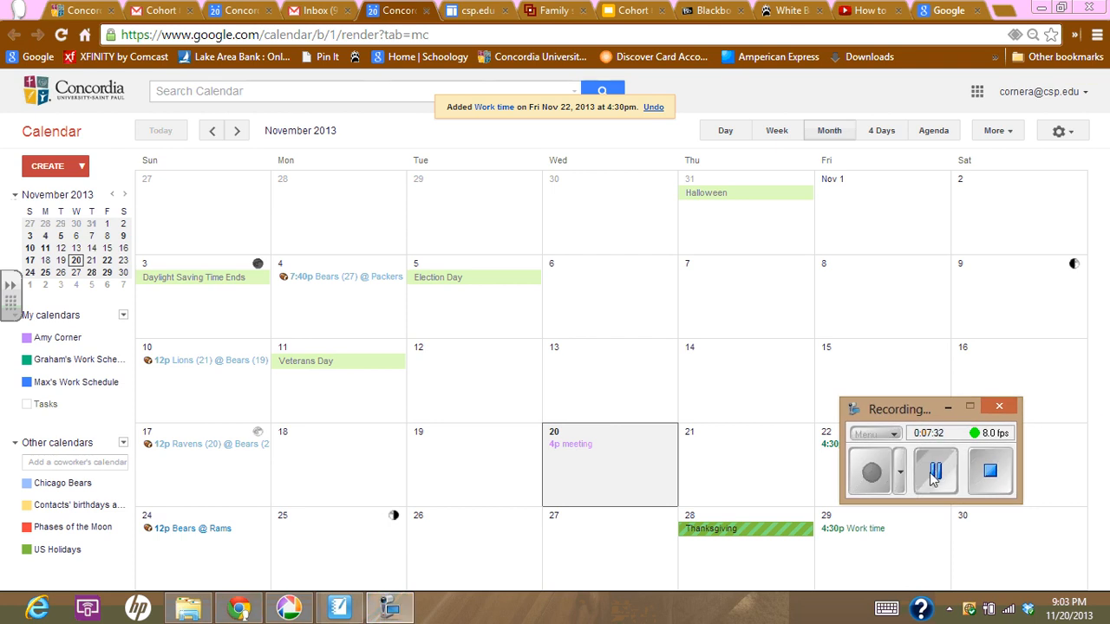